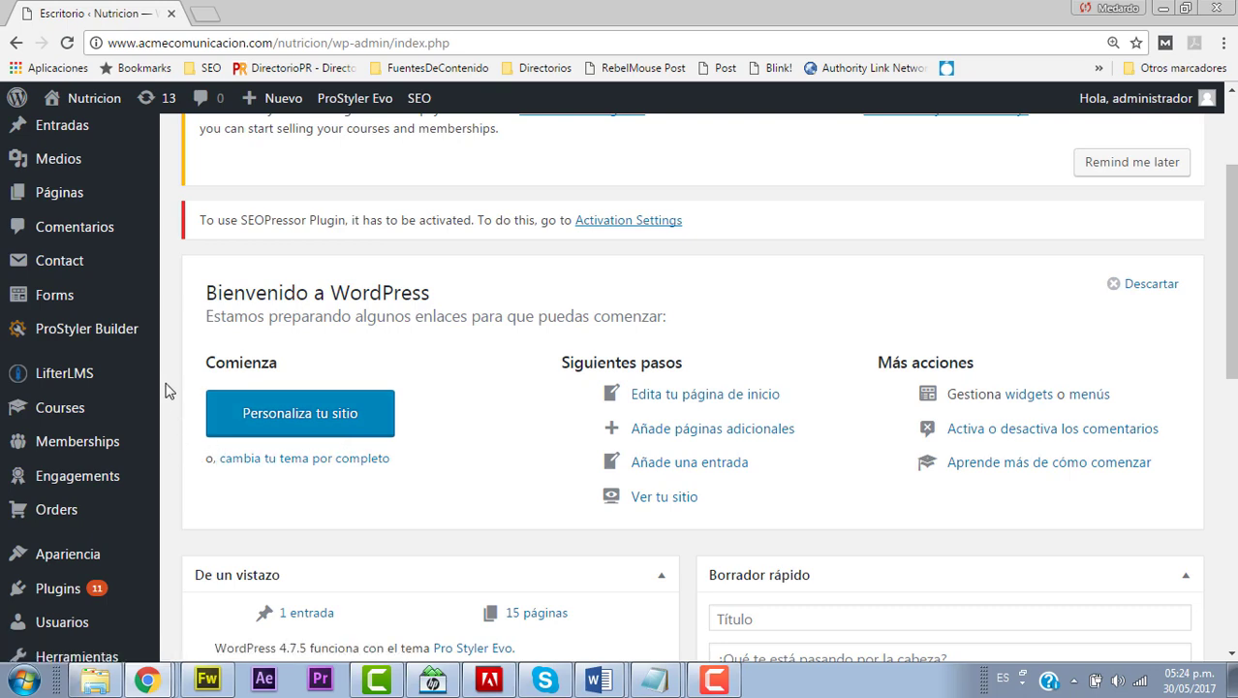
Open the categories management page for posts.
scroll(174, 439, "up", 2)
mouse_move(132, 333)
mouse_move(101, 312)
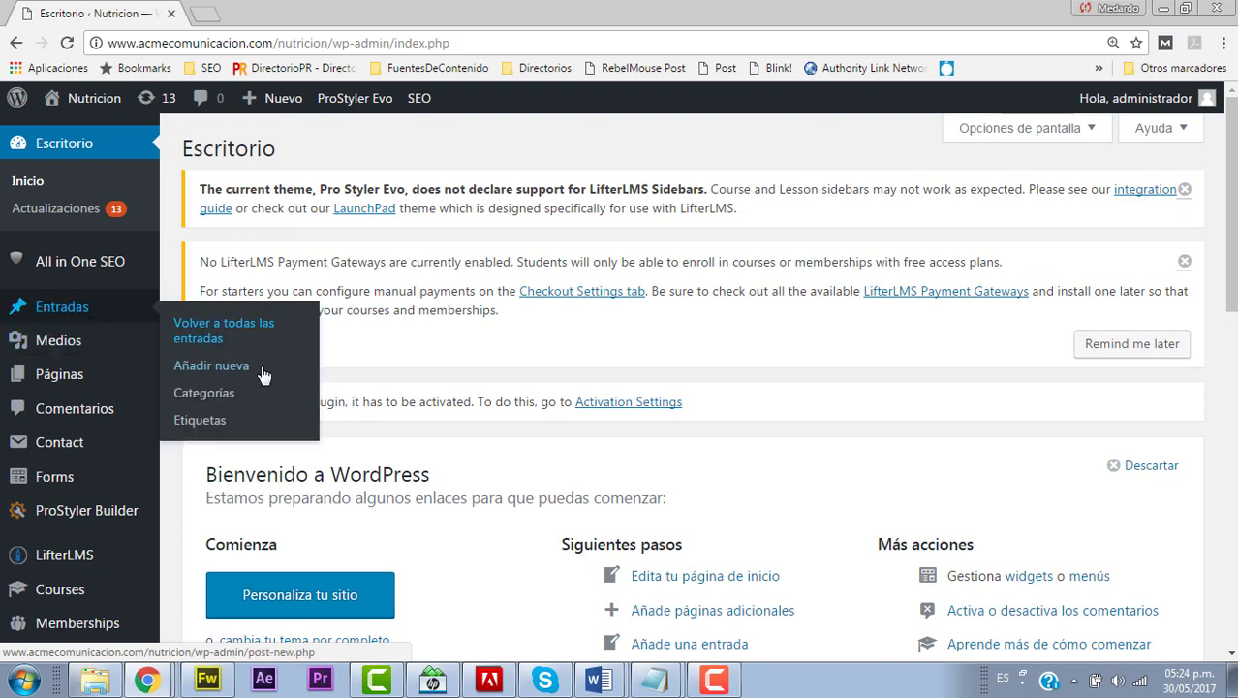
left_click(206, 393)
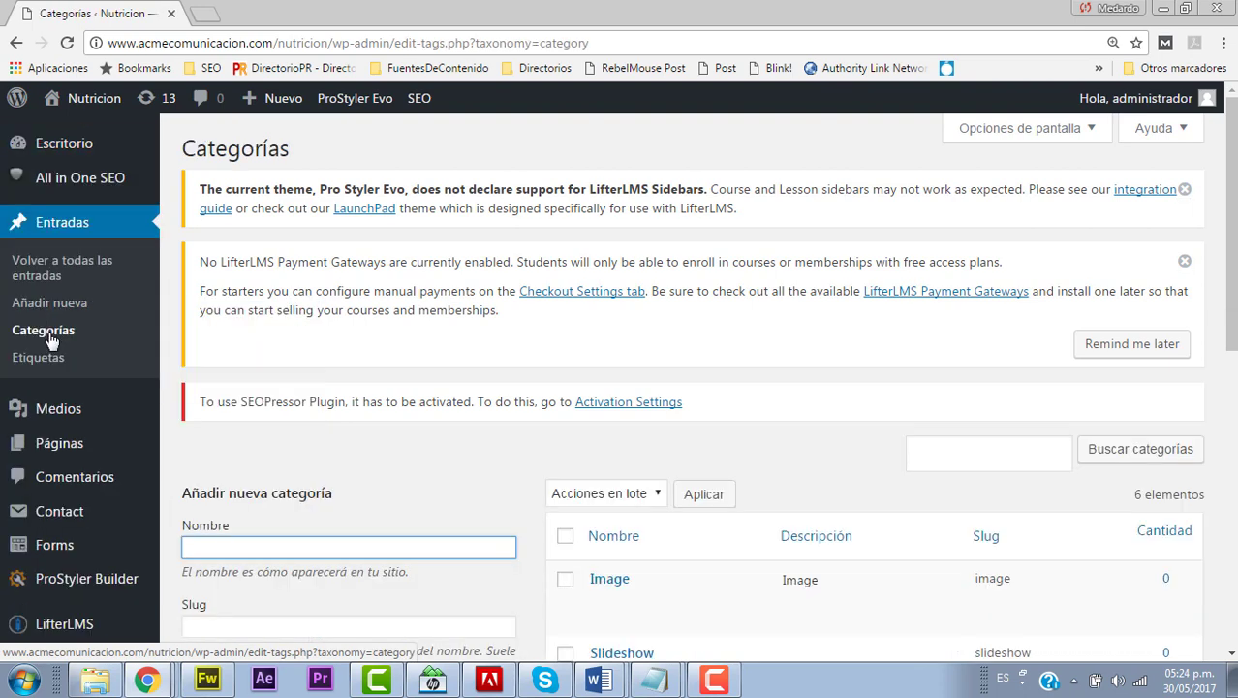
left_click(48, 335)
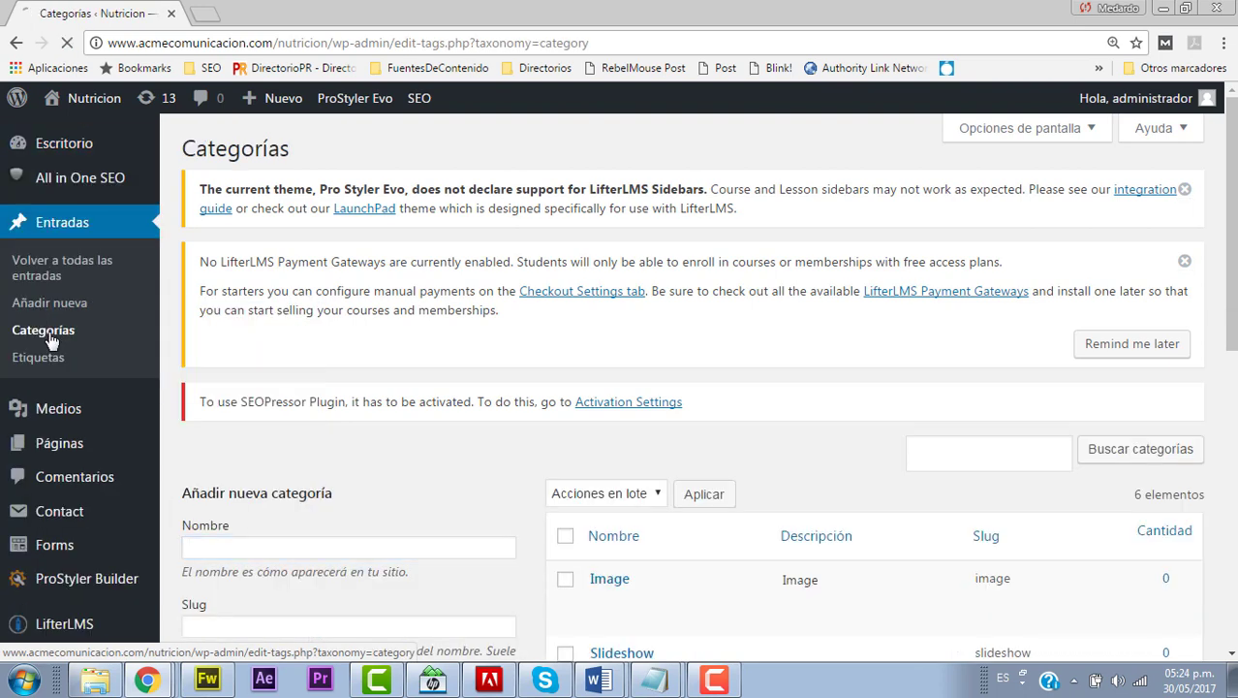
Delete the Slideshow category from the category list and confirm the deletion.
scroll(679, 453, "down", 2)
scroll(679, 454, "down", 2)
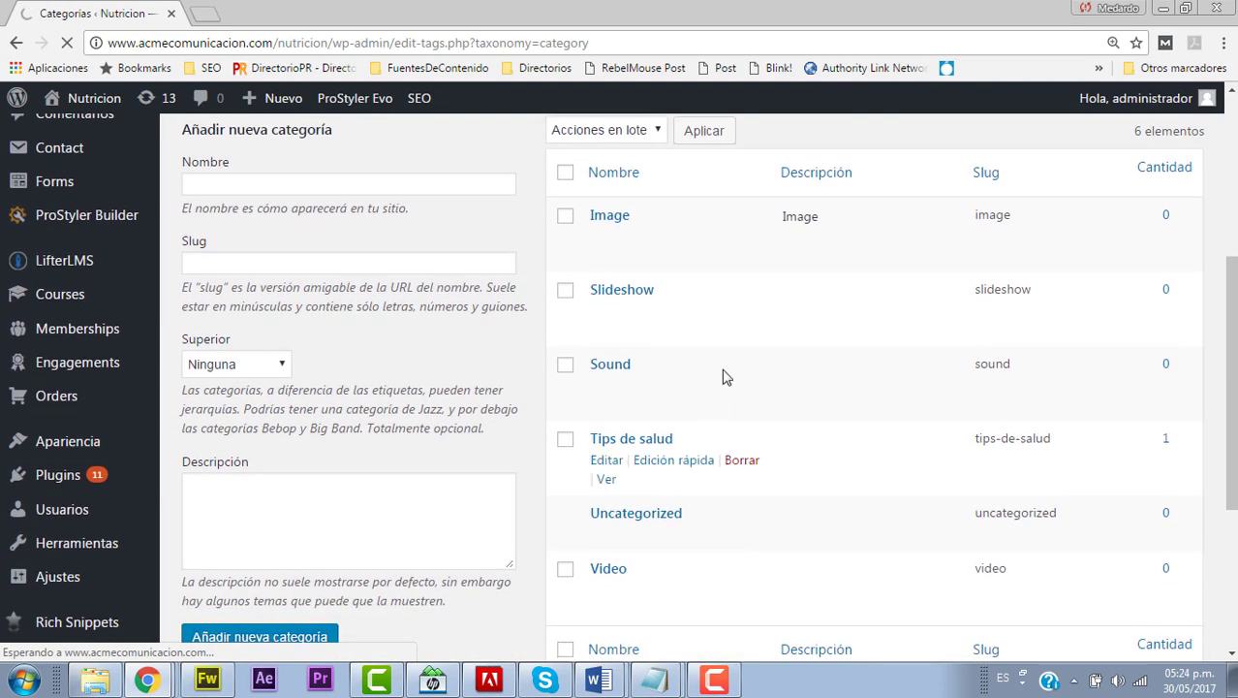
scroll(731, 450, "down", 4)
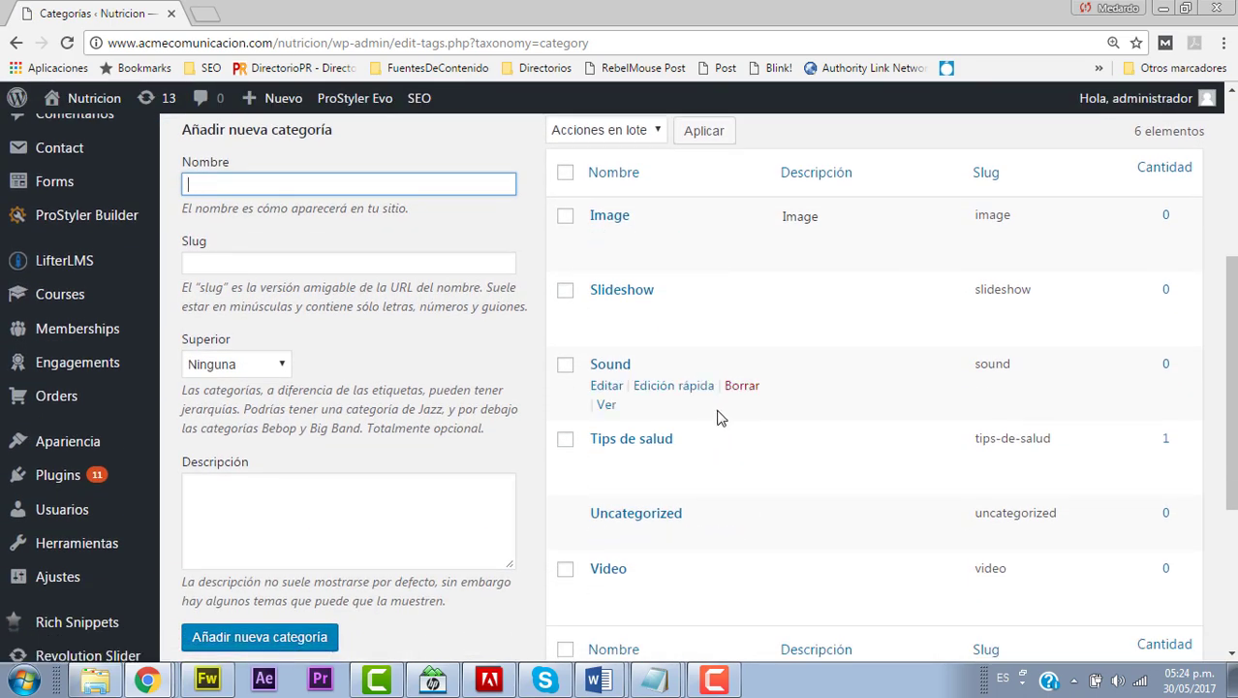
scroll(766, 412, "up", 1)
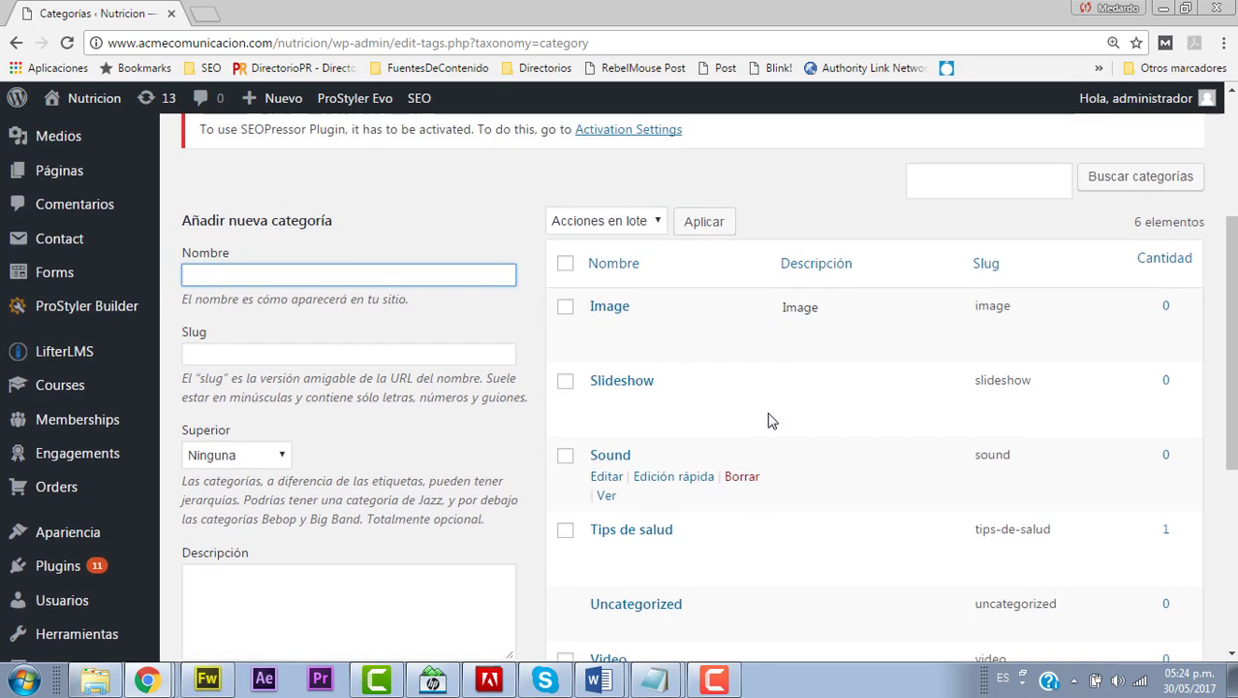
scroll(641, 385, "down", 1)
scroll(621, 384, "down", 1)
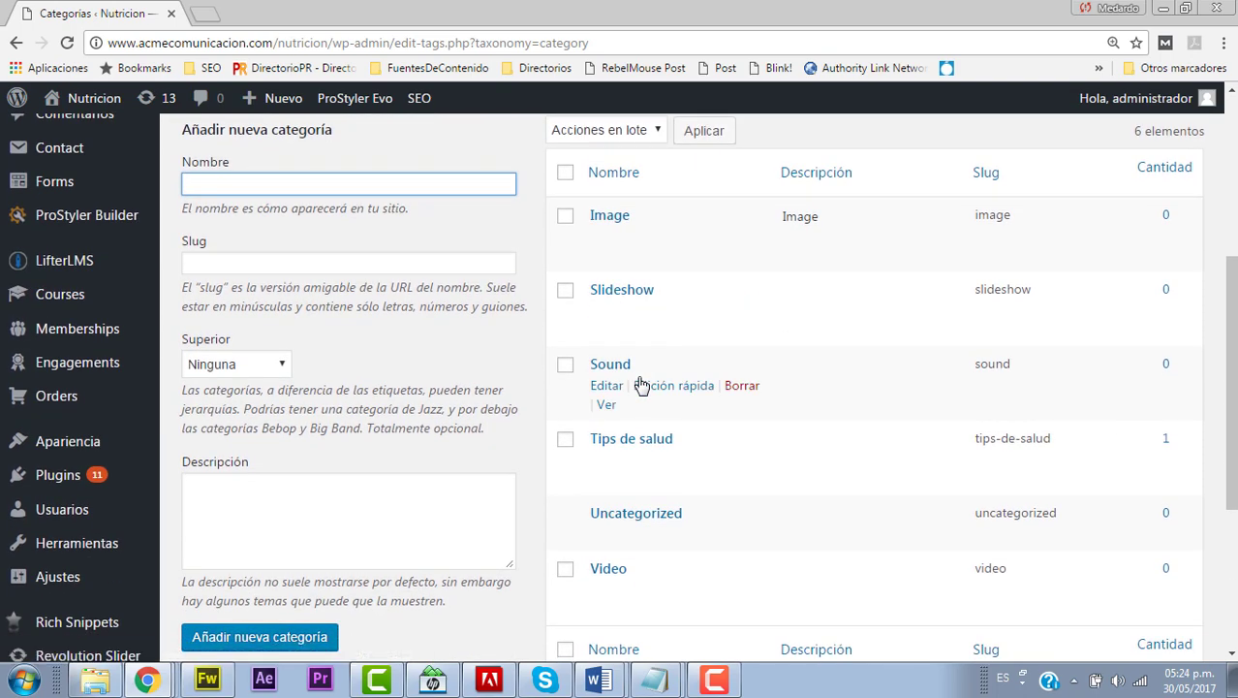
scroll(581, 388, "up", 1)
left_click(566, 382)
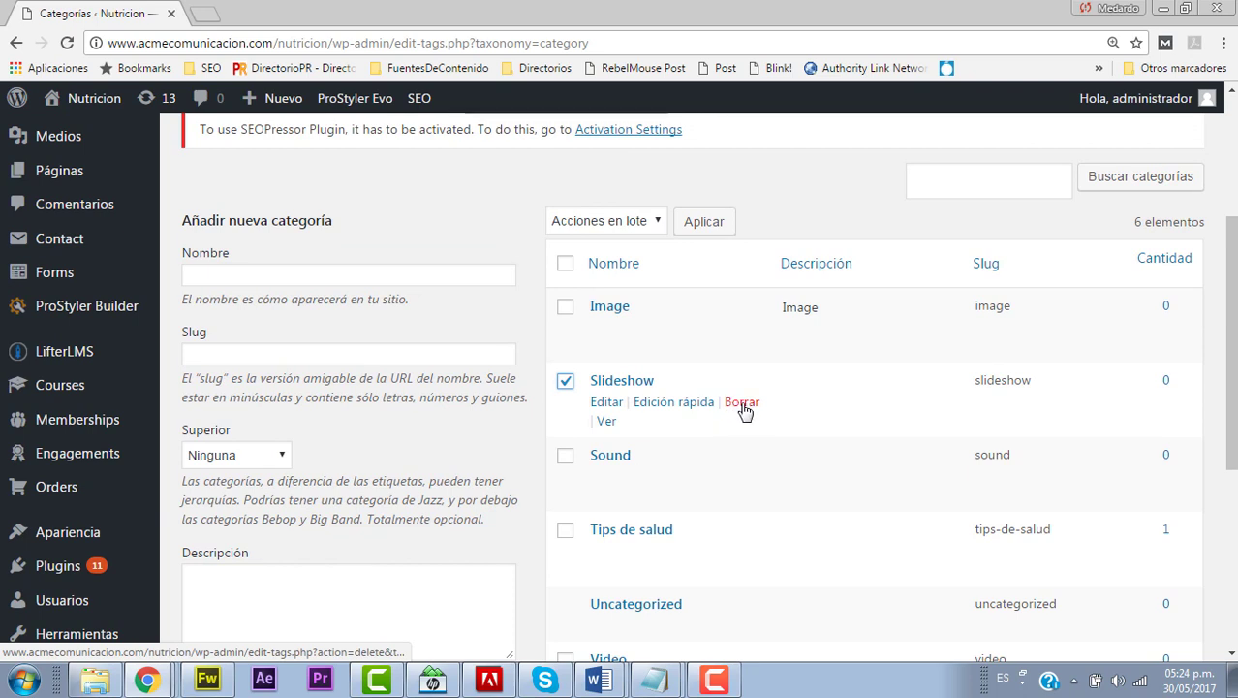
left_click(742, 405)
left_click(698, 162)
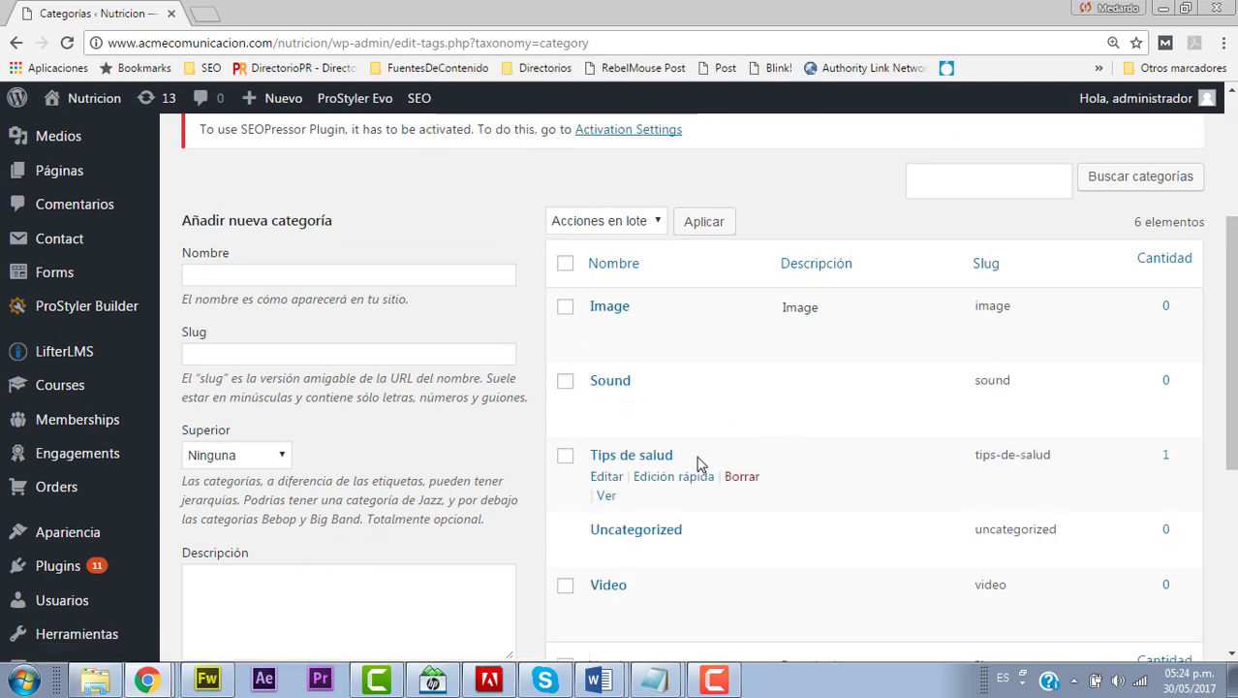
Delete the Sound category on its own and confirm the deletion.
left_click(566, 383)
left_click(742, 403)
left_click(706, 163)
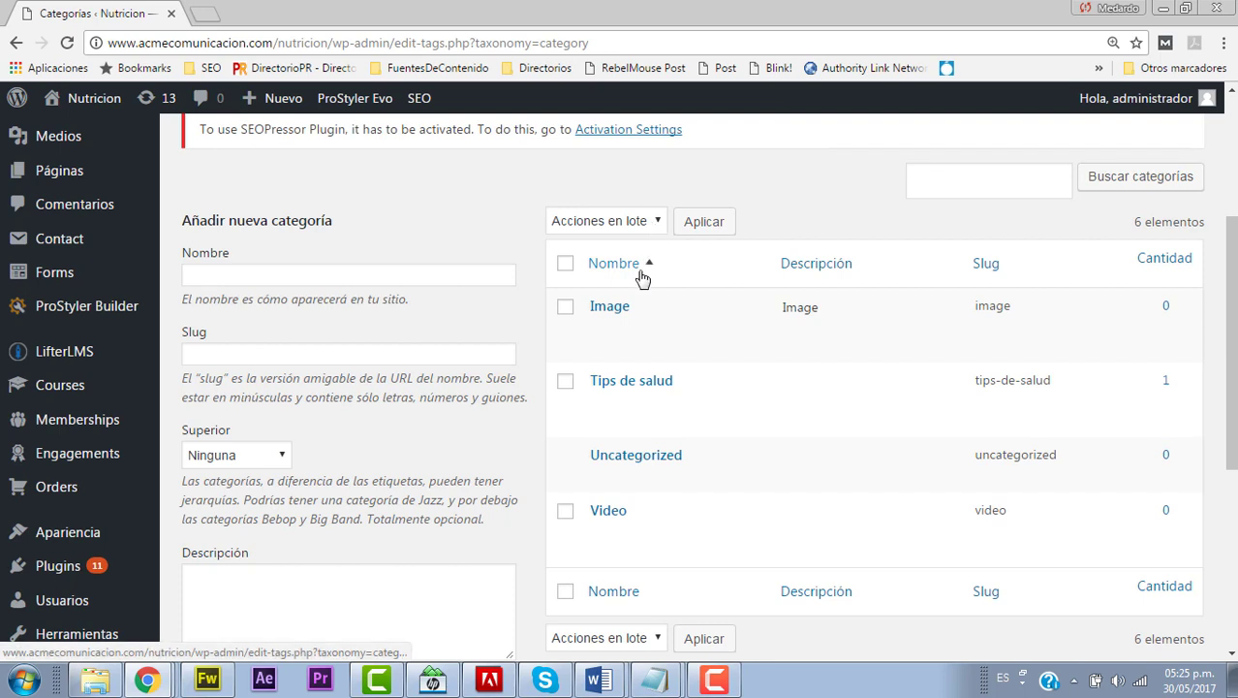
Delete the Image and Video categories together in bulk, leaving Tips de salud out of the selection.
left_click(565, 263)
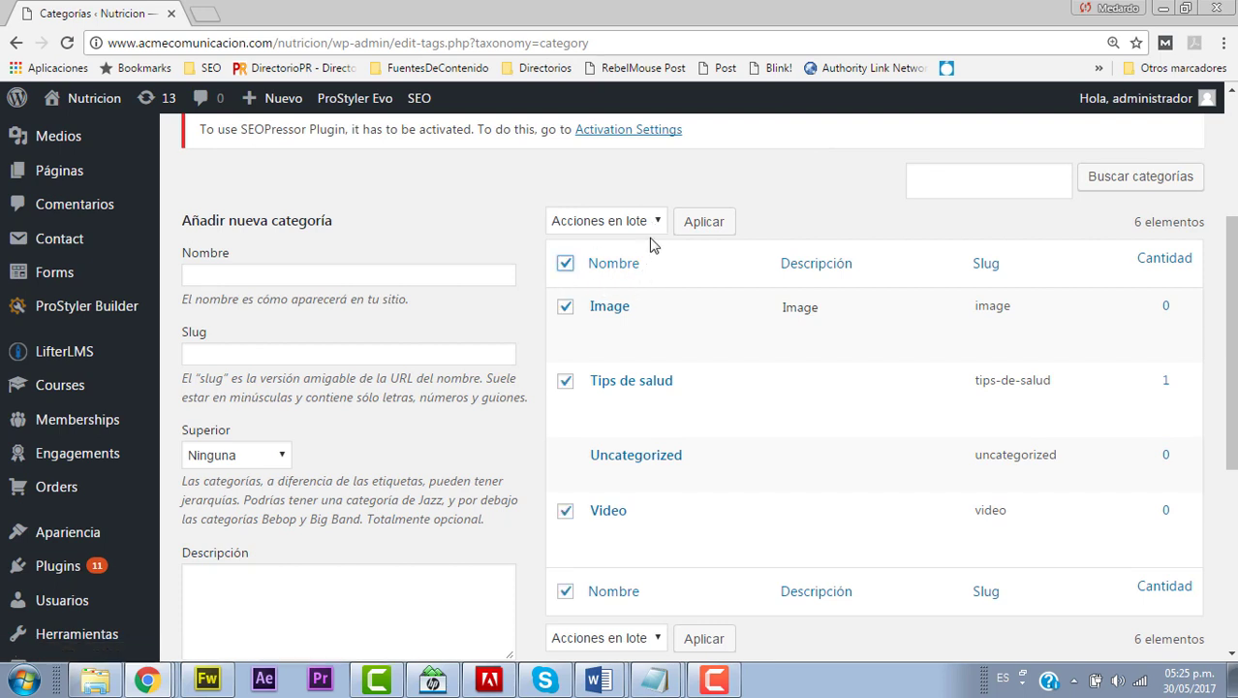
left_click(566, 381)
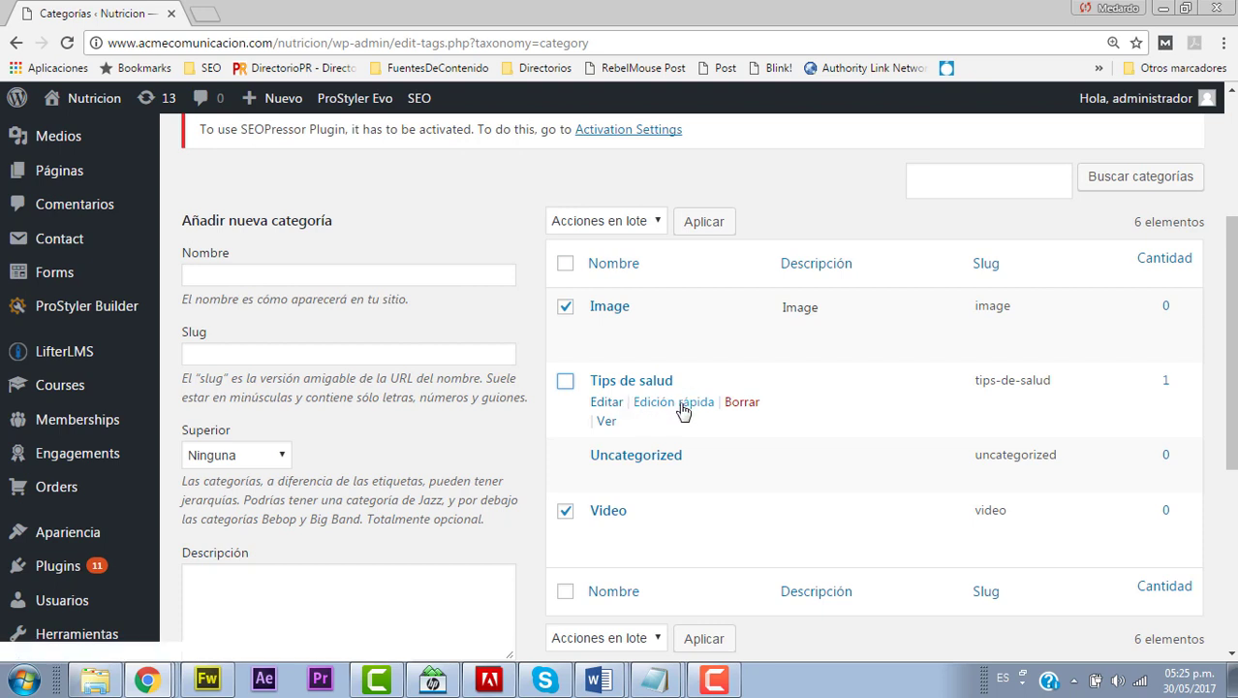
left_click(639, 221)
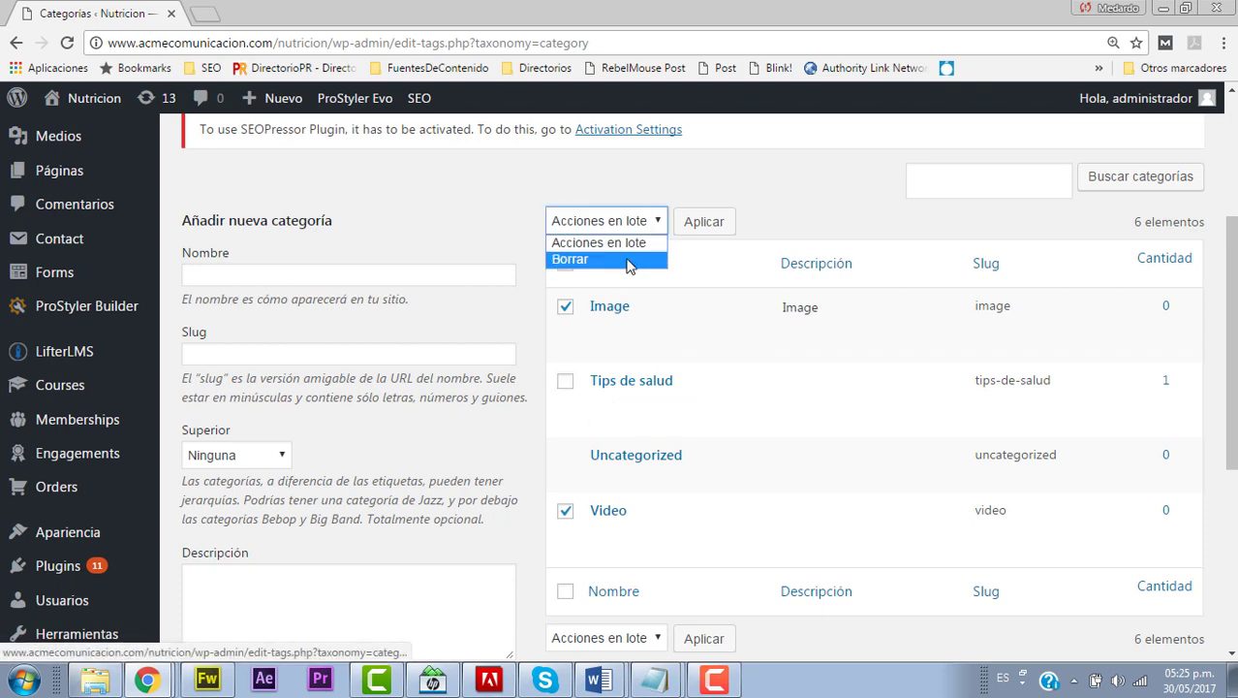
left_click(626, 260)
left_click(702, 223)
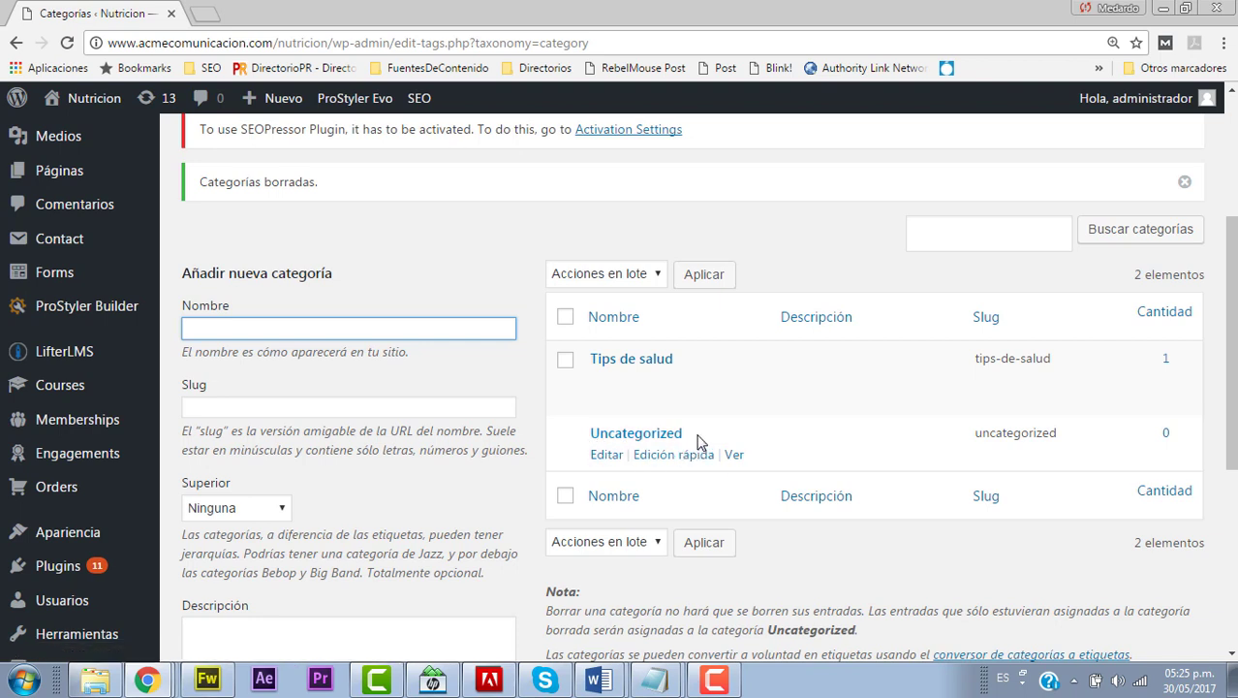
Add a new top-level category named "Recetas".
left_click_drag(699, 441, 588, 438)
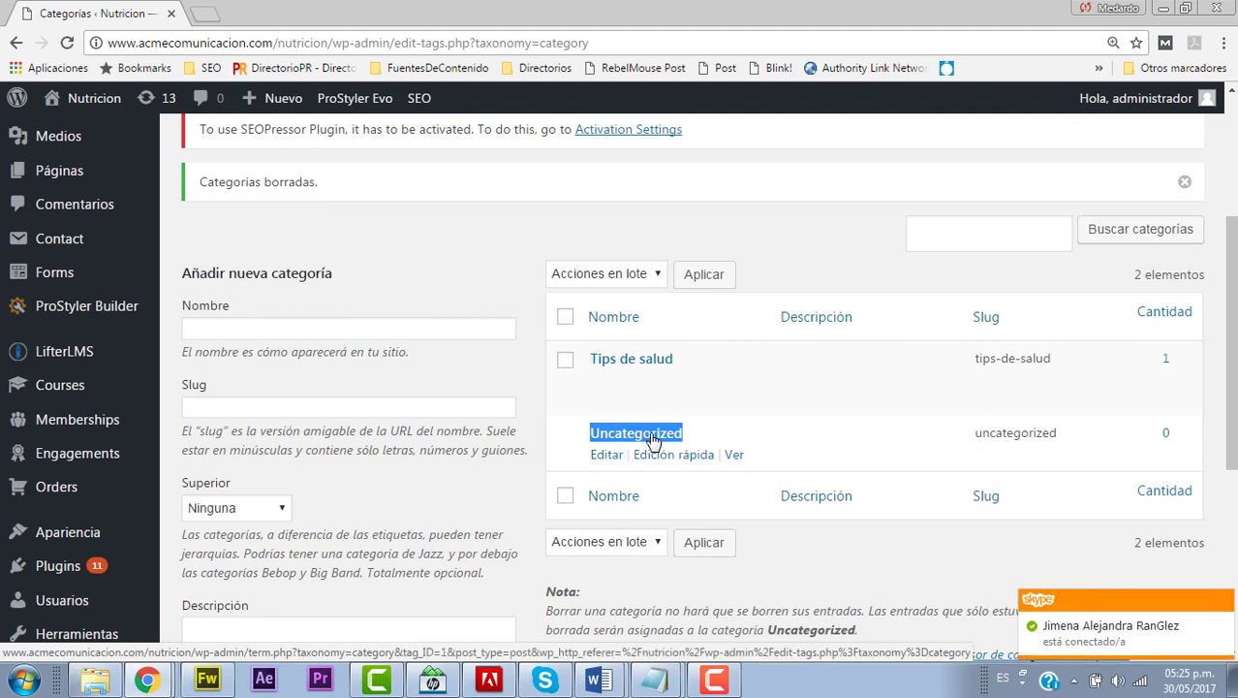
left_click(378, 330)
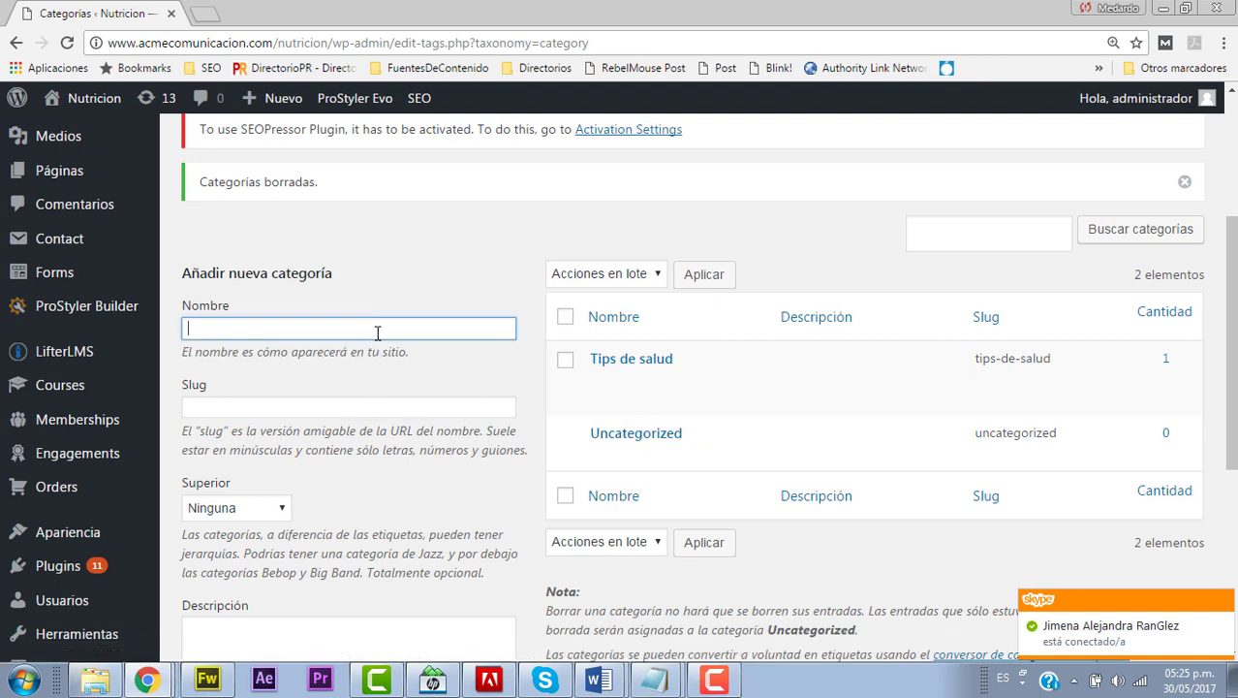
type("Recetas")
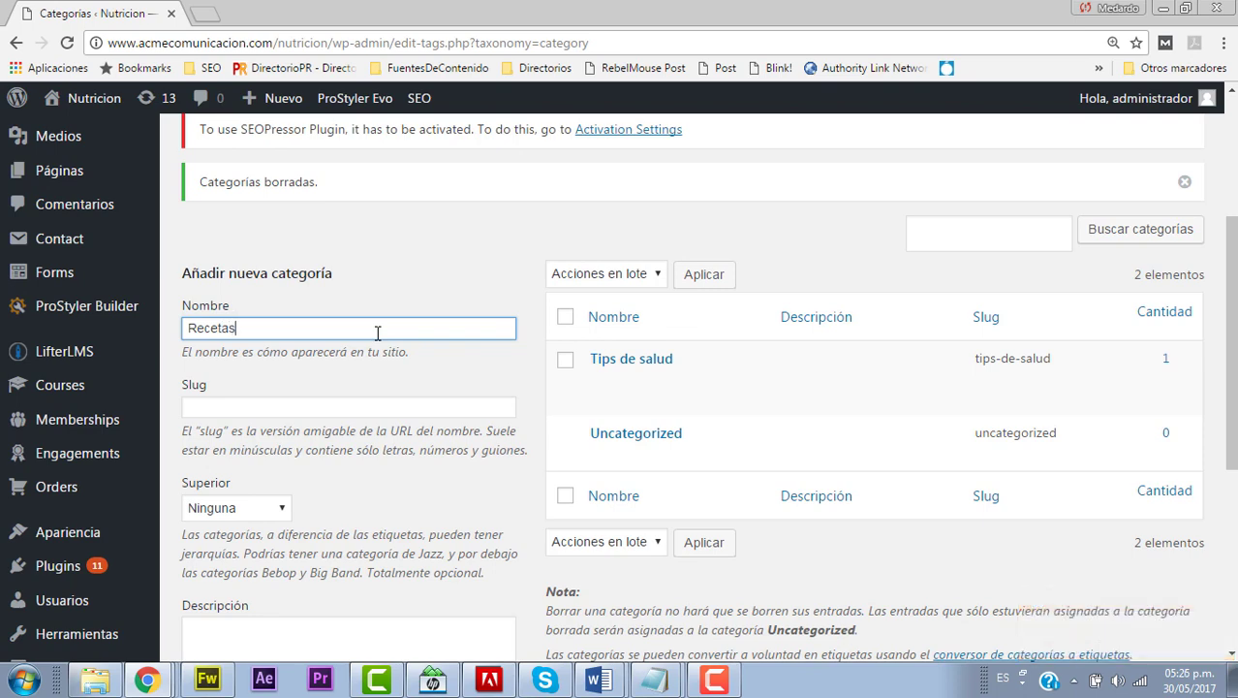
scroll(390, 387, "down", 3)
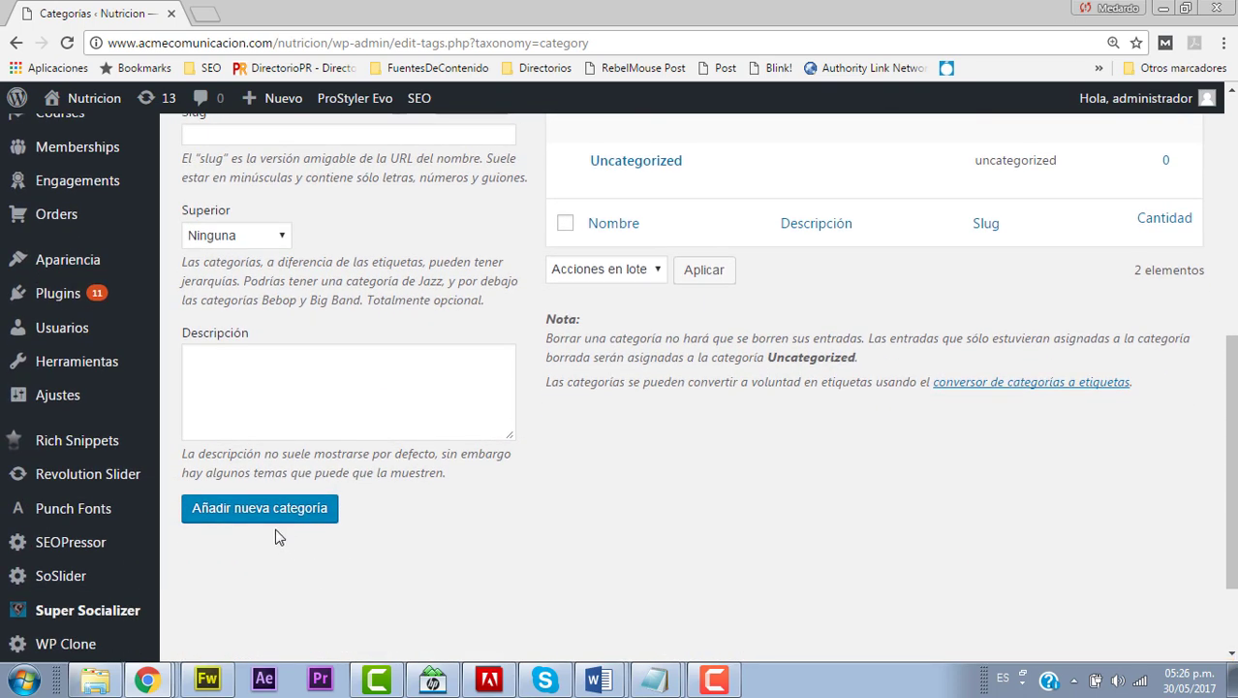
left_click(271, 519)
Add a category named "Recetas Orgánicas" with Recetas as its parent.
scroll(422, 392, "up", 3)
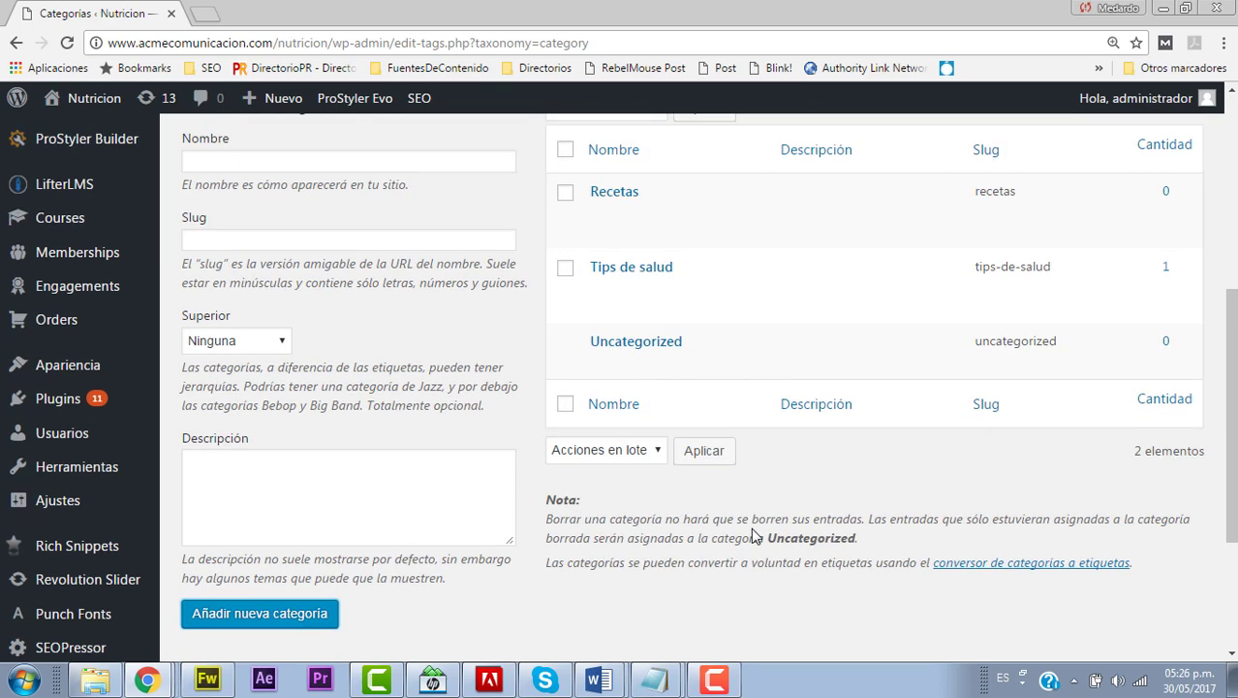
left_click(403, 327)
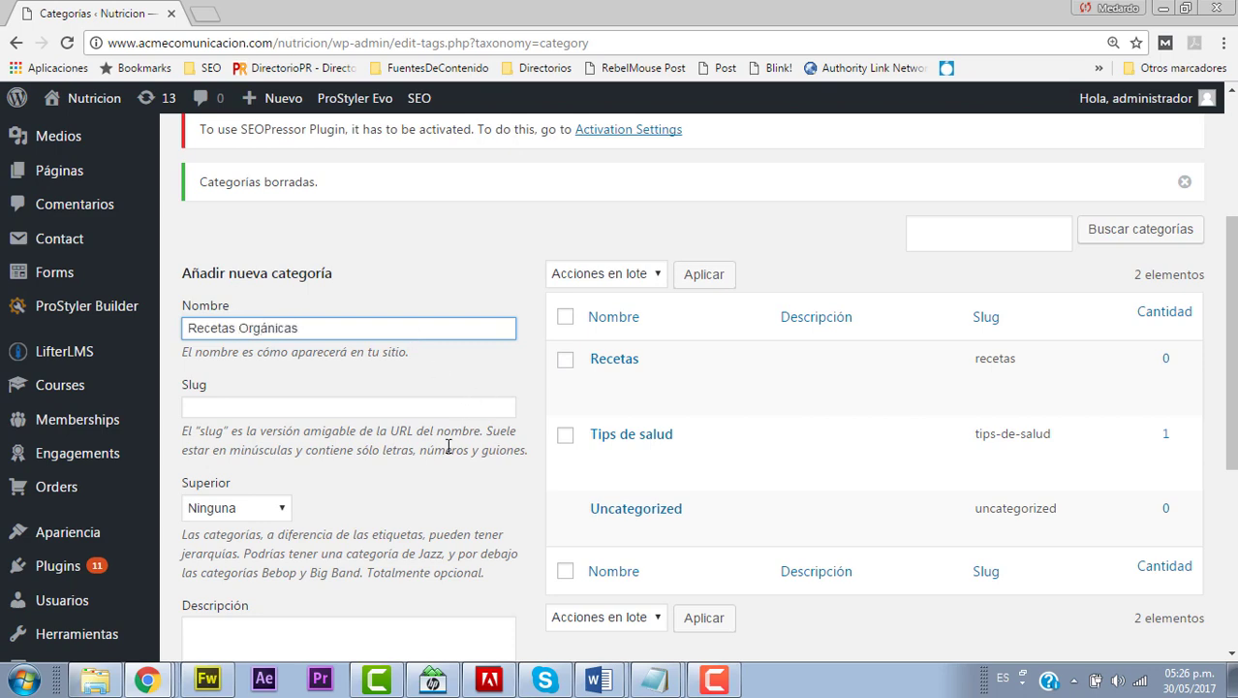
scroll(270, 433, "down", 2)
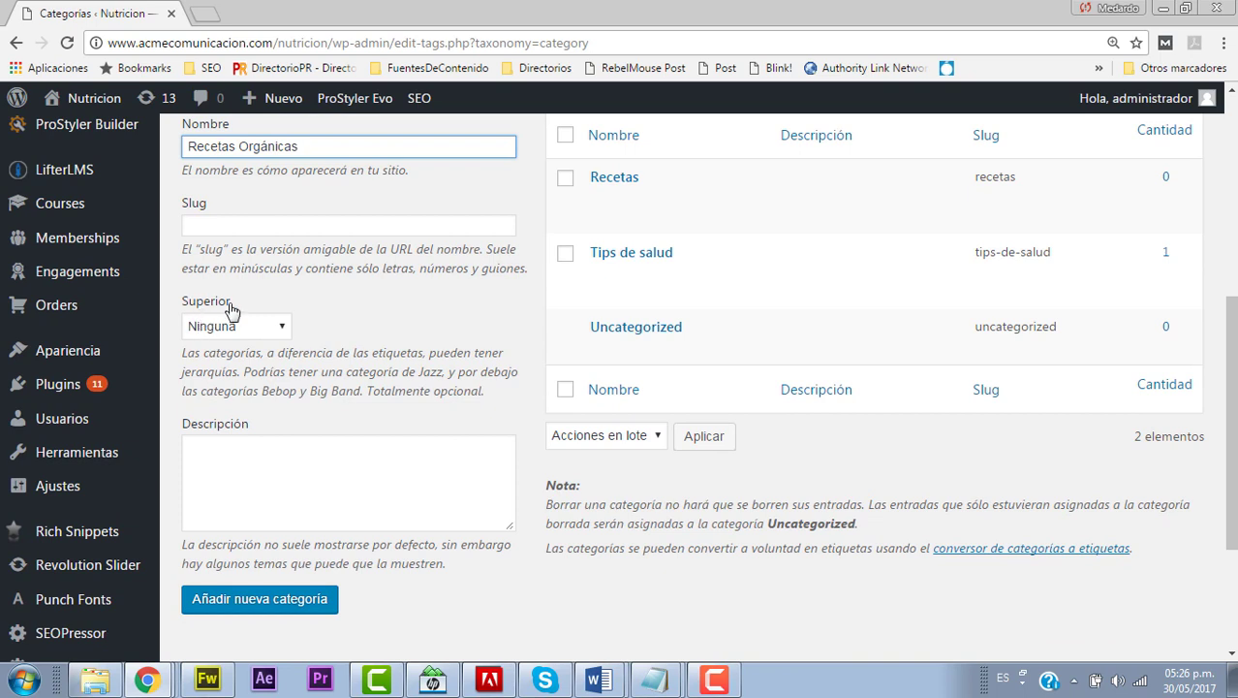
left_click(283, 327)
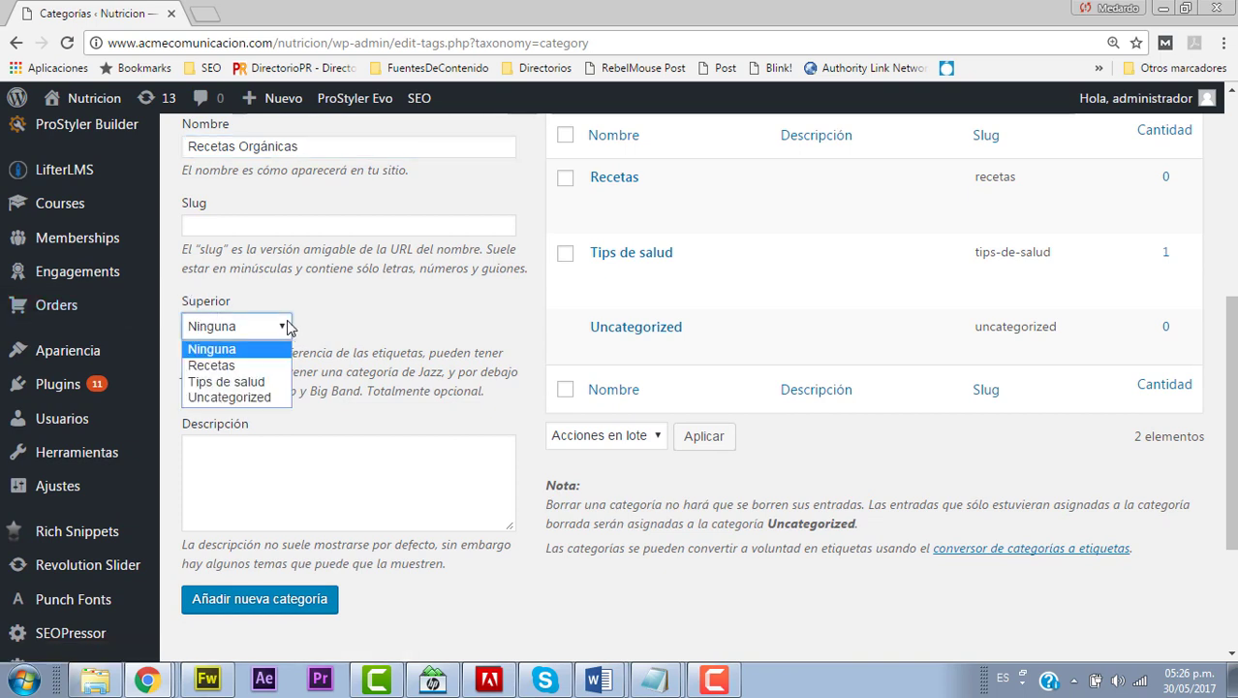
left_click(254, 367)
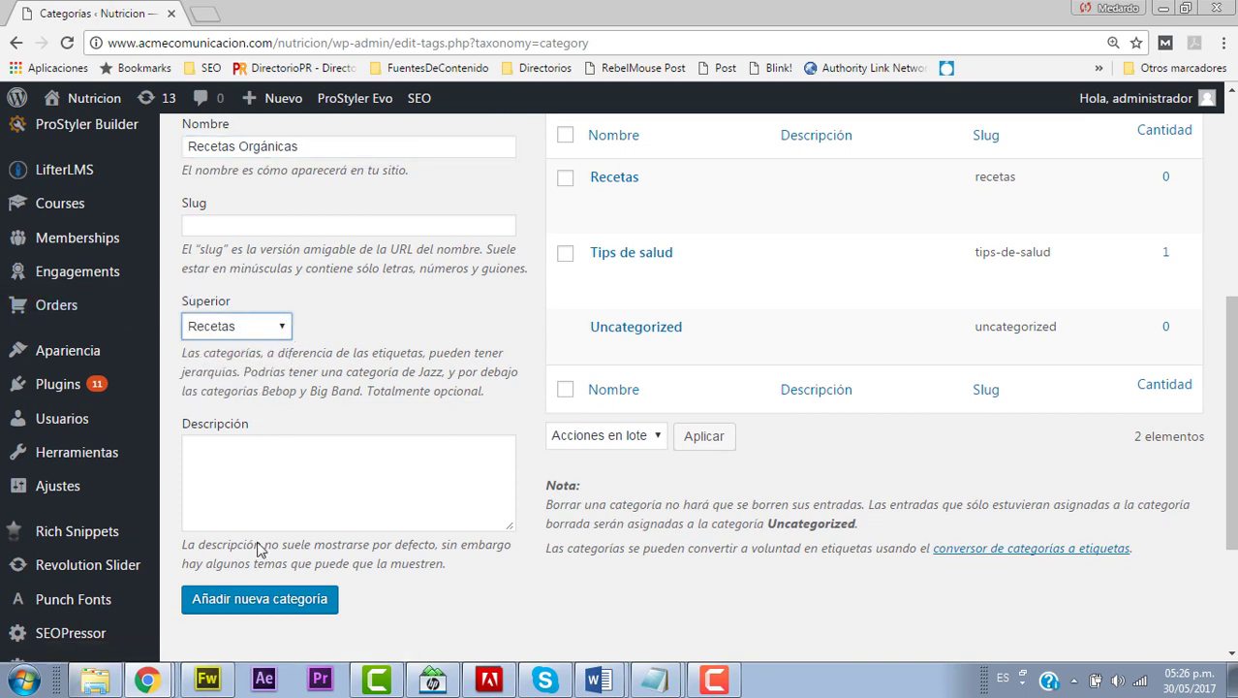
left_click(262, 603)
Add a category named "Recetas Orgánicas caseras" with Recetas Orgánicas as its parent.
scroll(398, 542, "up", 2)
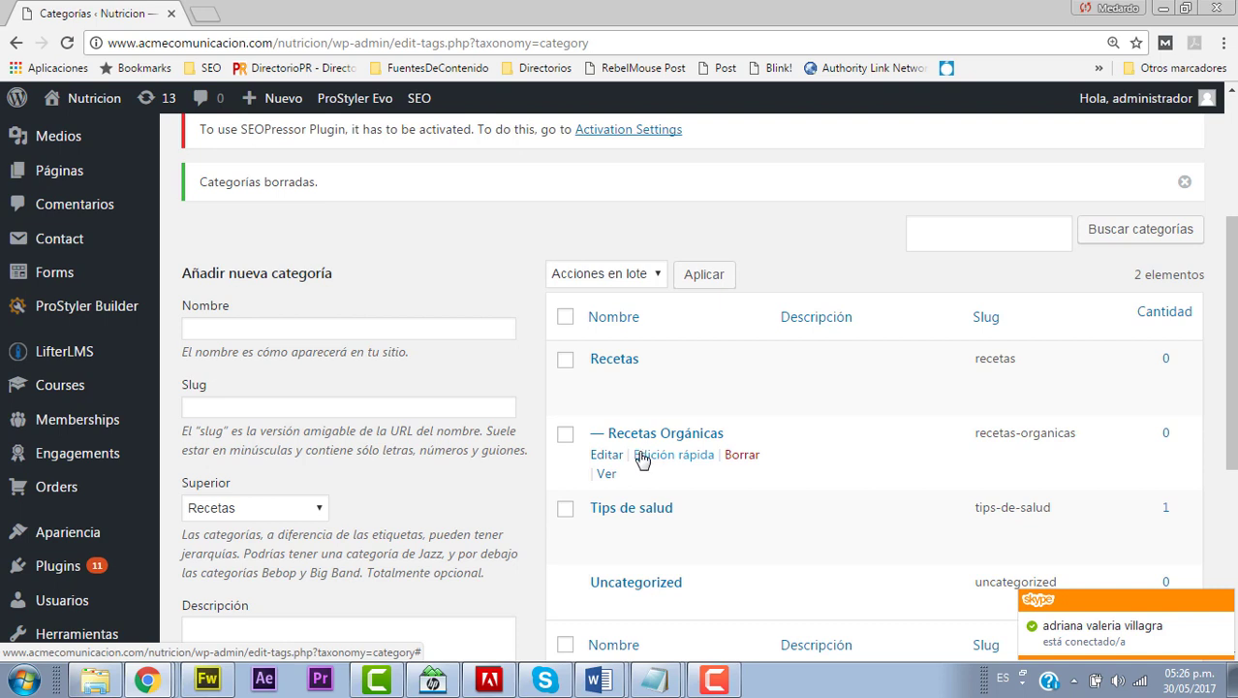
left_click(280, 331)
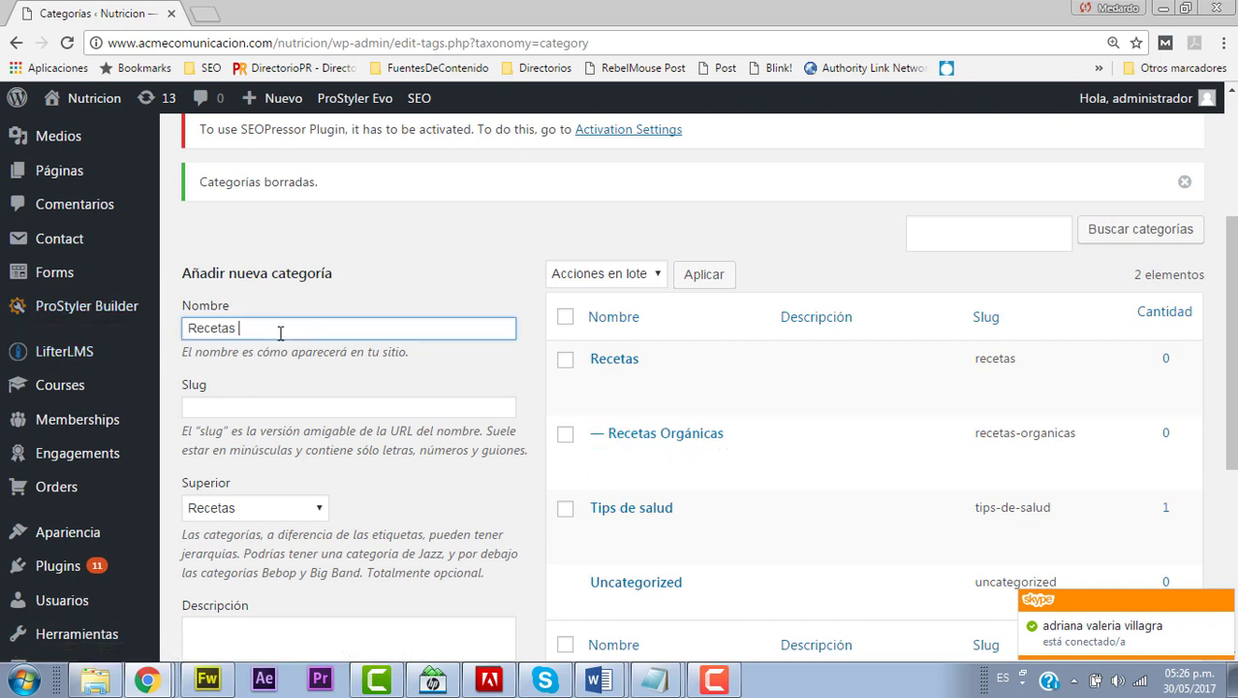
type("Recetas Orgác")
key("BackSpace")
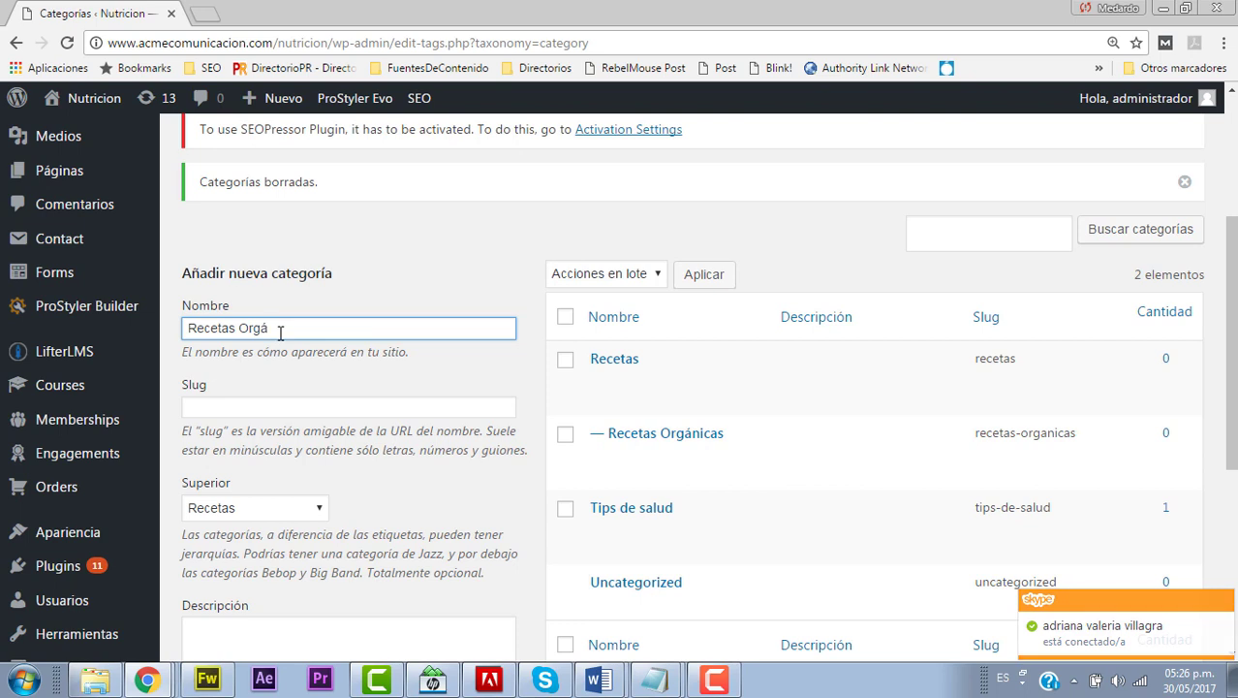
type("nicas caseras")
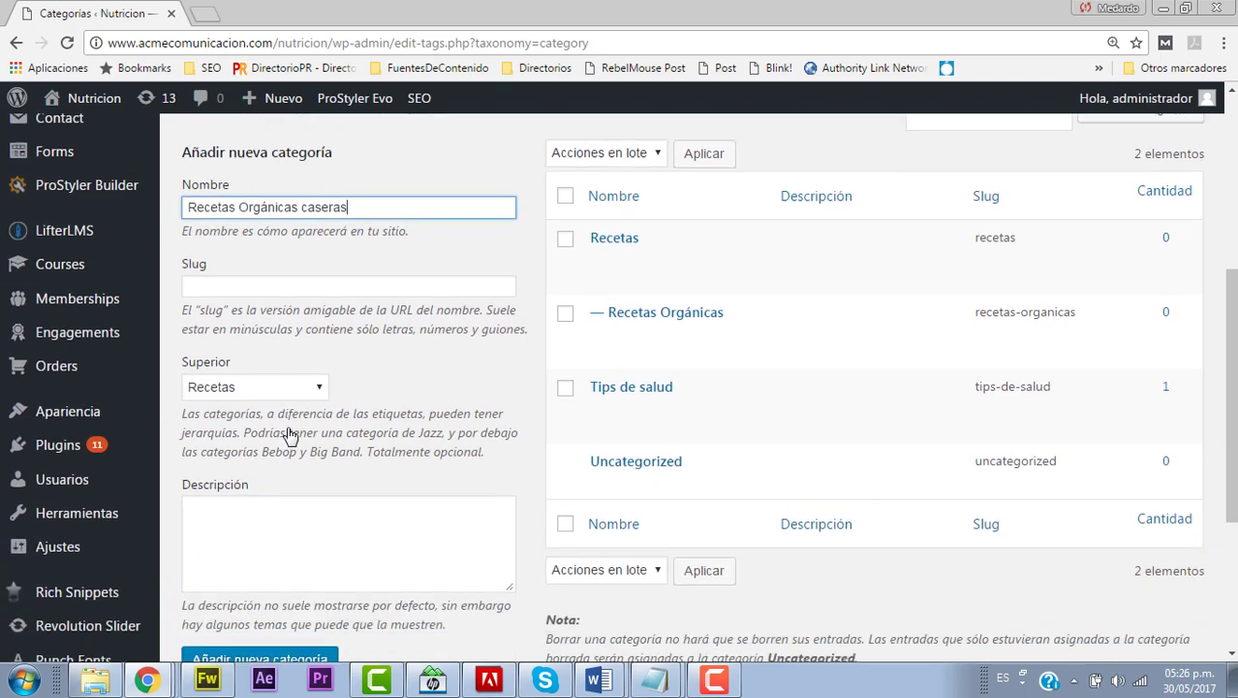
scroll(300, 402, "down", 2)
left_click(323, 327)
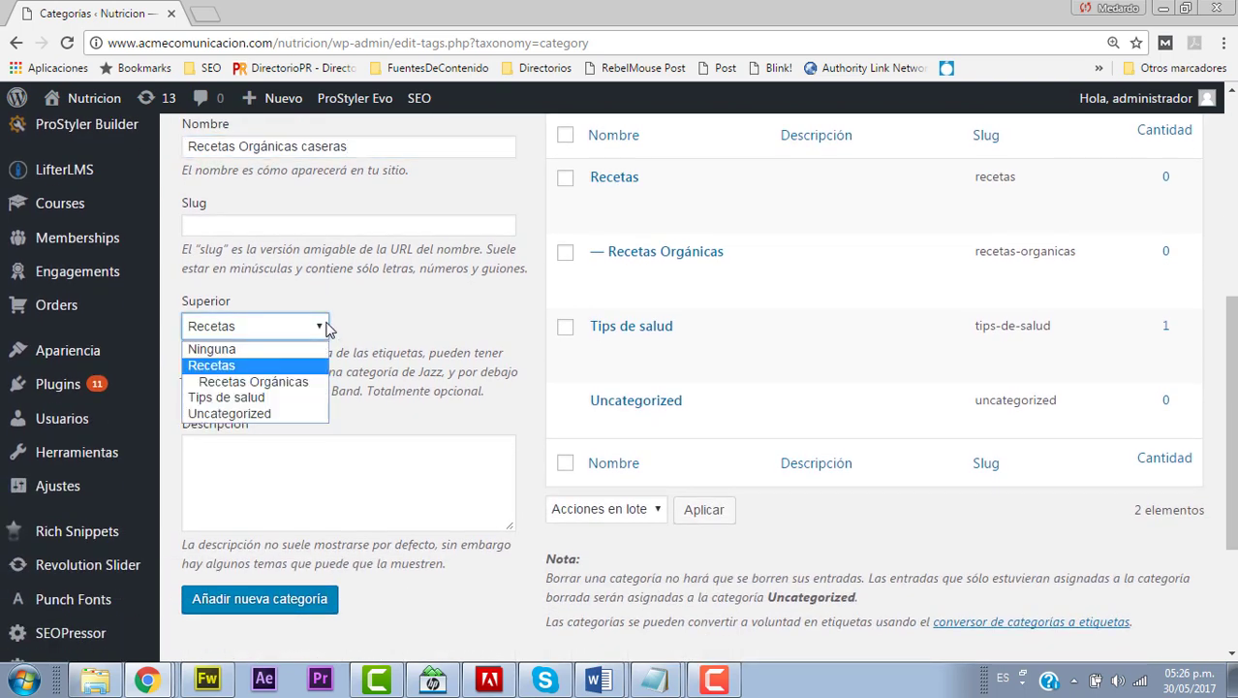
left_click(296, 382)
left_click(254, 611)
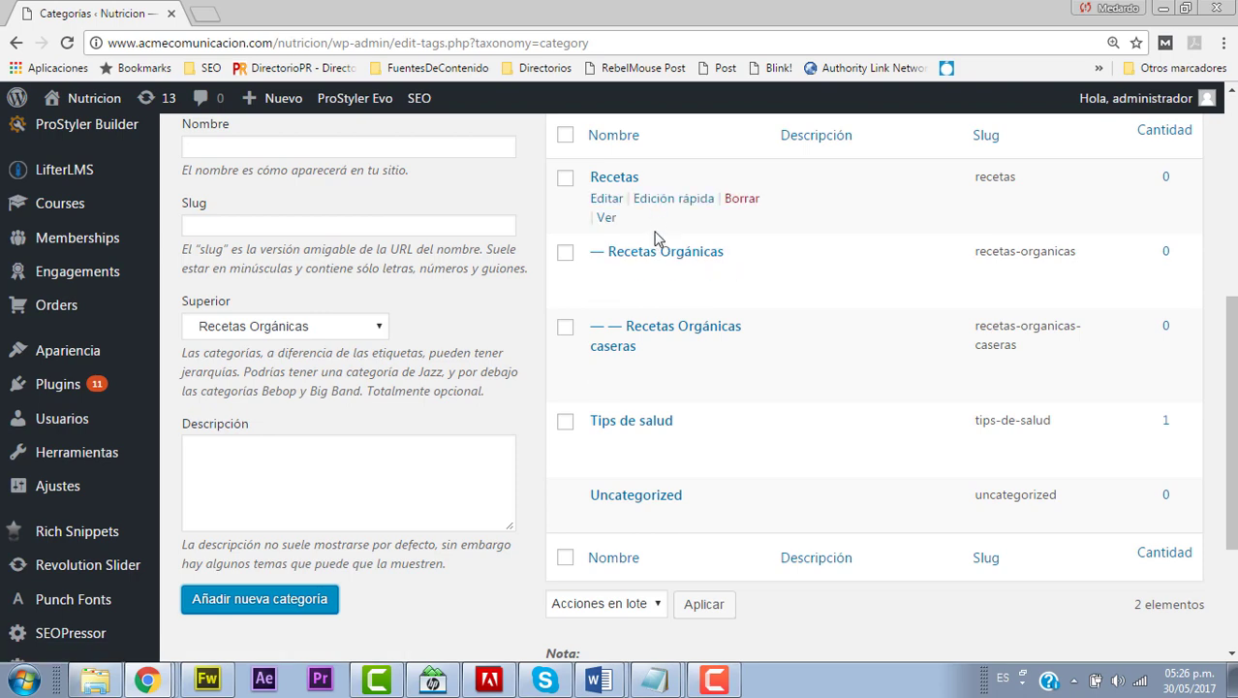
Add a top-level category named "Cómo bajar de peso" with Ninguna as its parent.
scroll(698, 378, "up", 1)
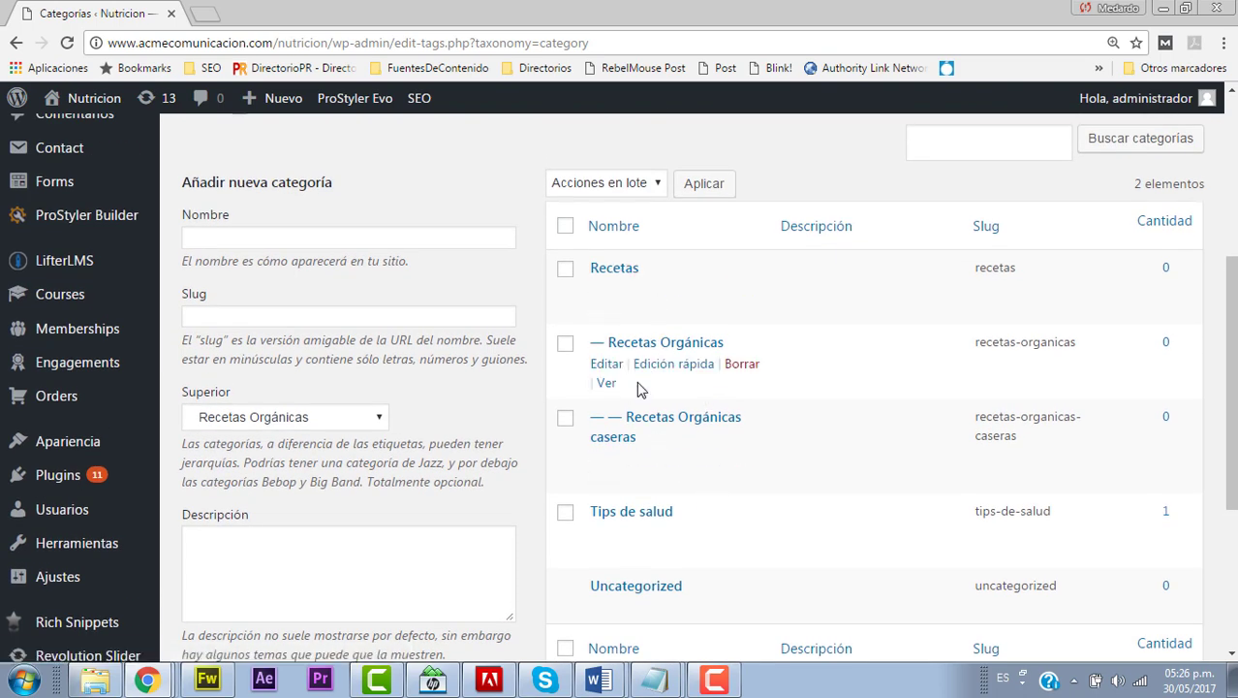
scroll(635, 470, "up", 1)
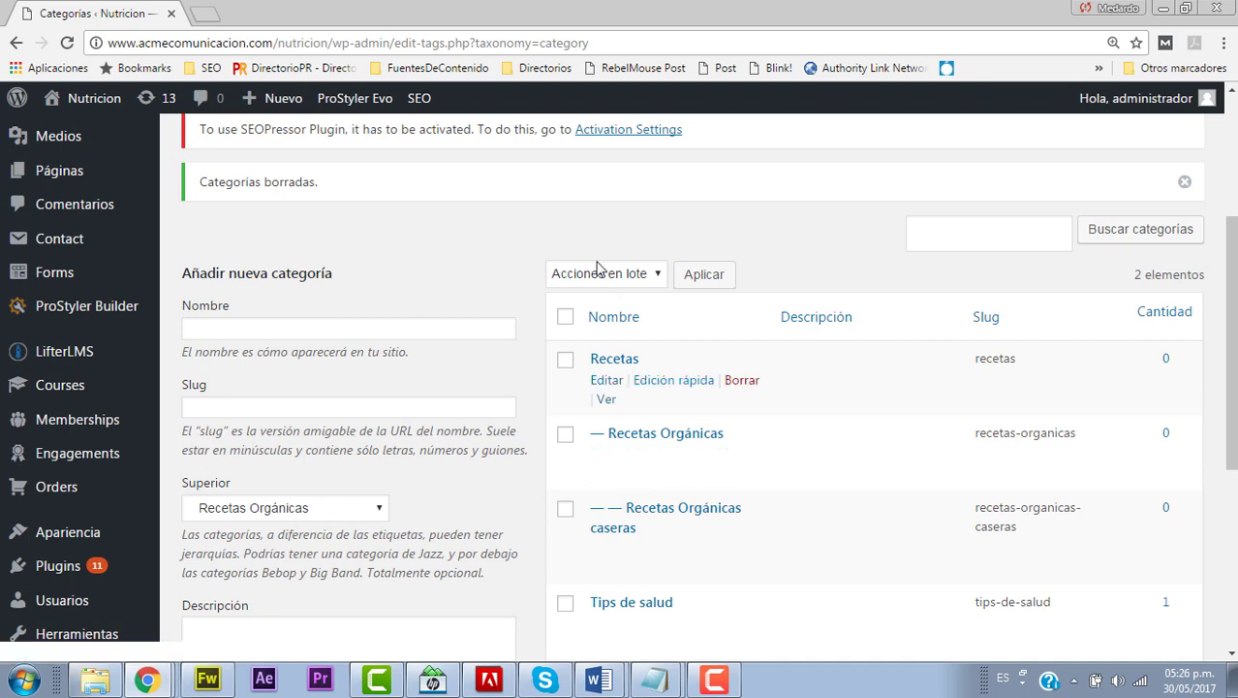
scroll(524, 383, "down", 2)
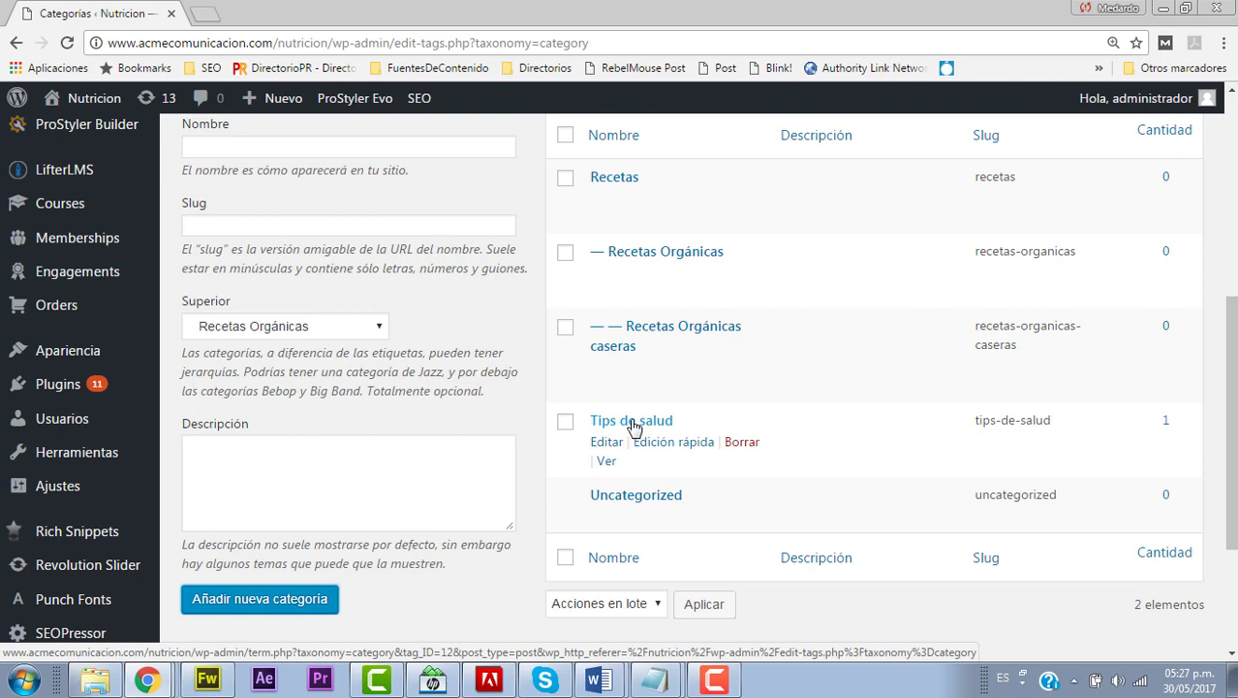
scroll(410, 235, "up", 1)
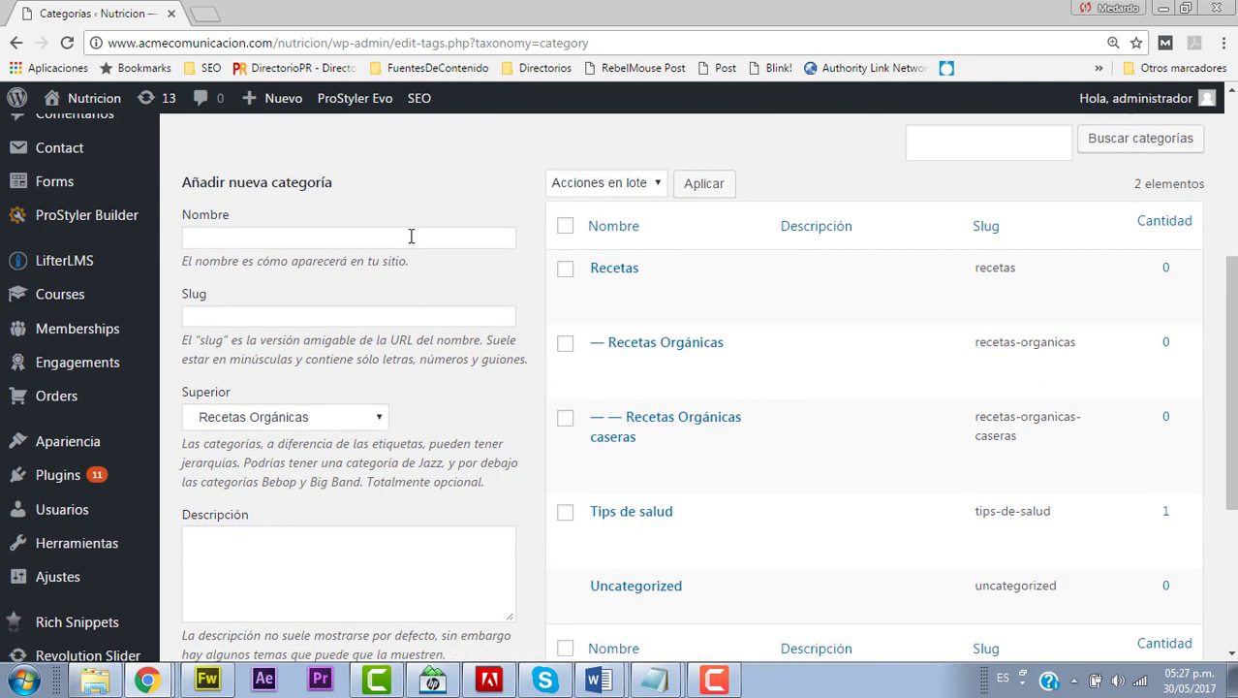
left_click(411, 235)
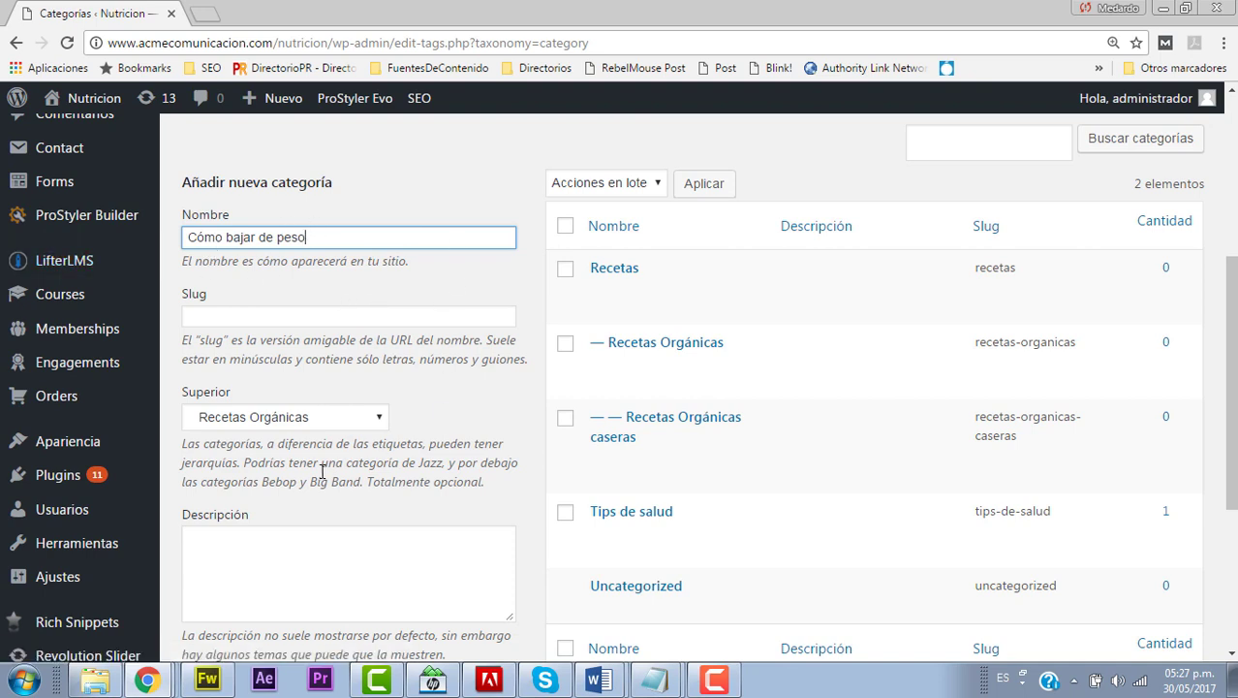
left_click(373, 418)
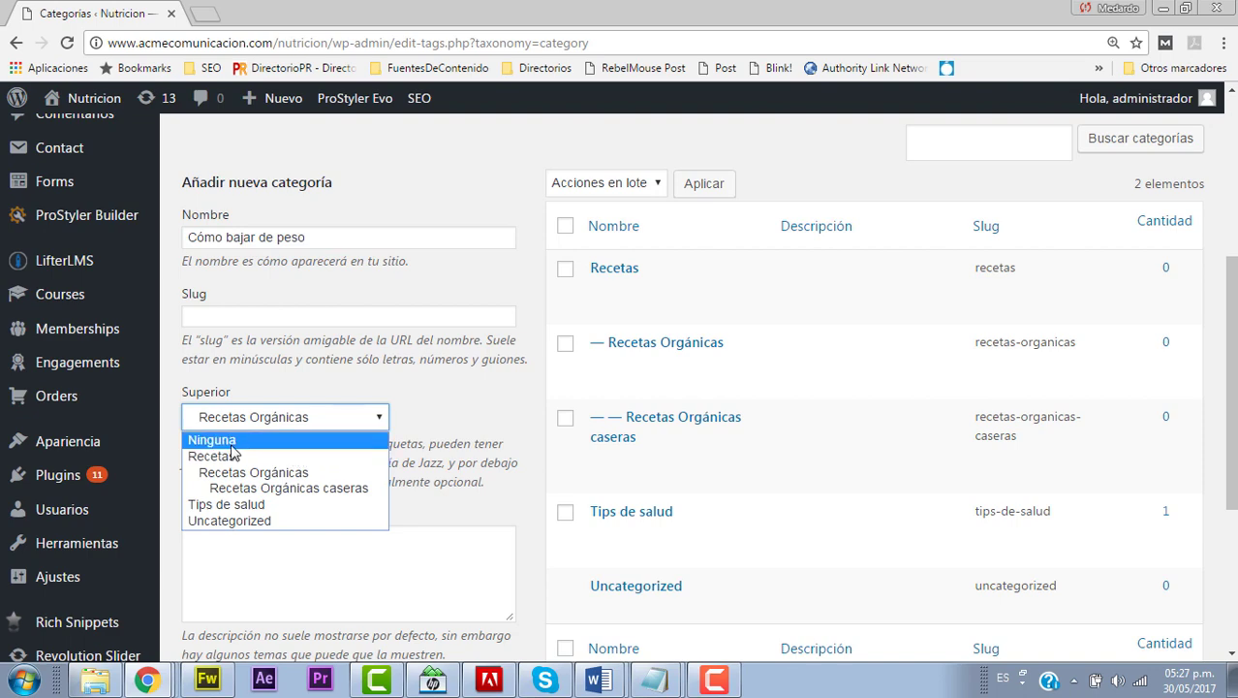
left_click(212, 441)
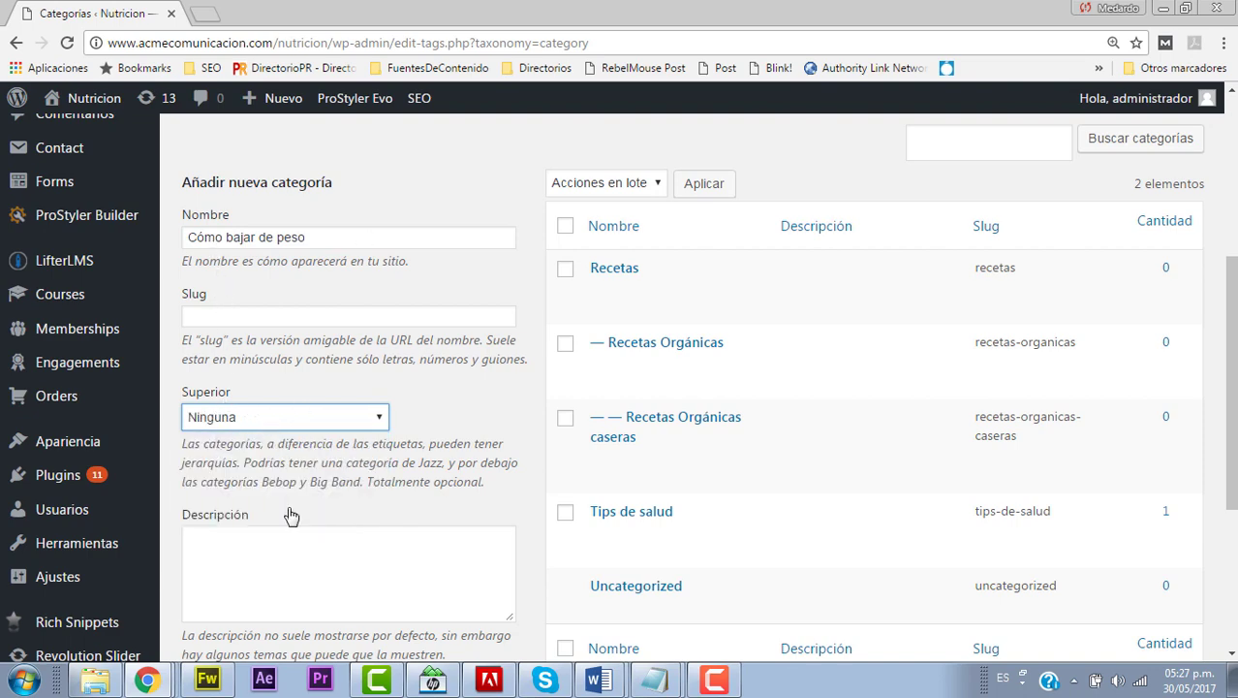
scroll(286, 514, "down", 3)
left_click(264, 419)
scroll(599, 470, "up", 3)
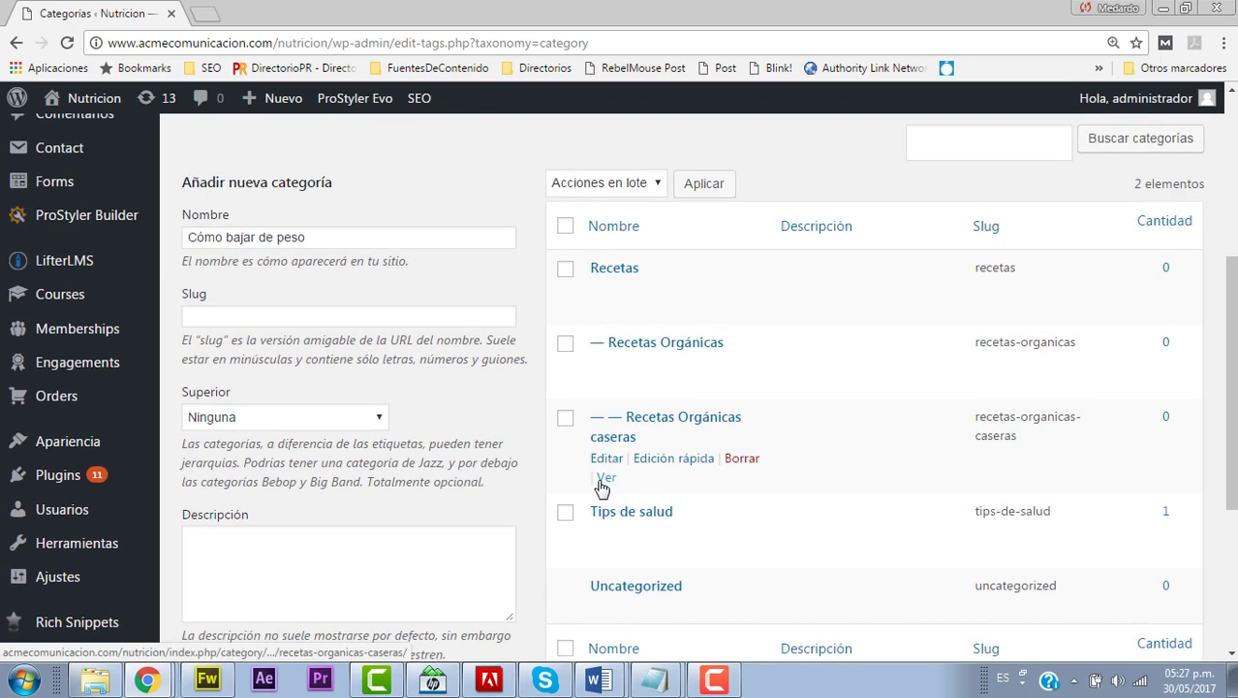
scroll(650, 523, "down", 1)
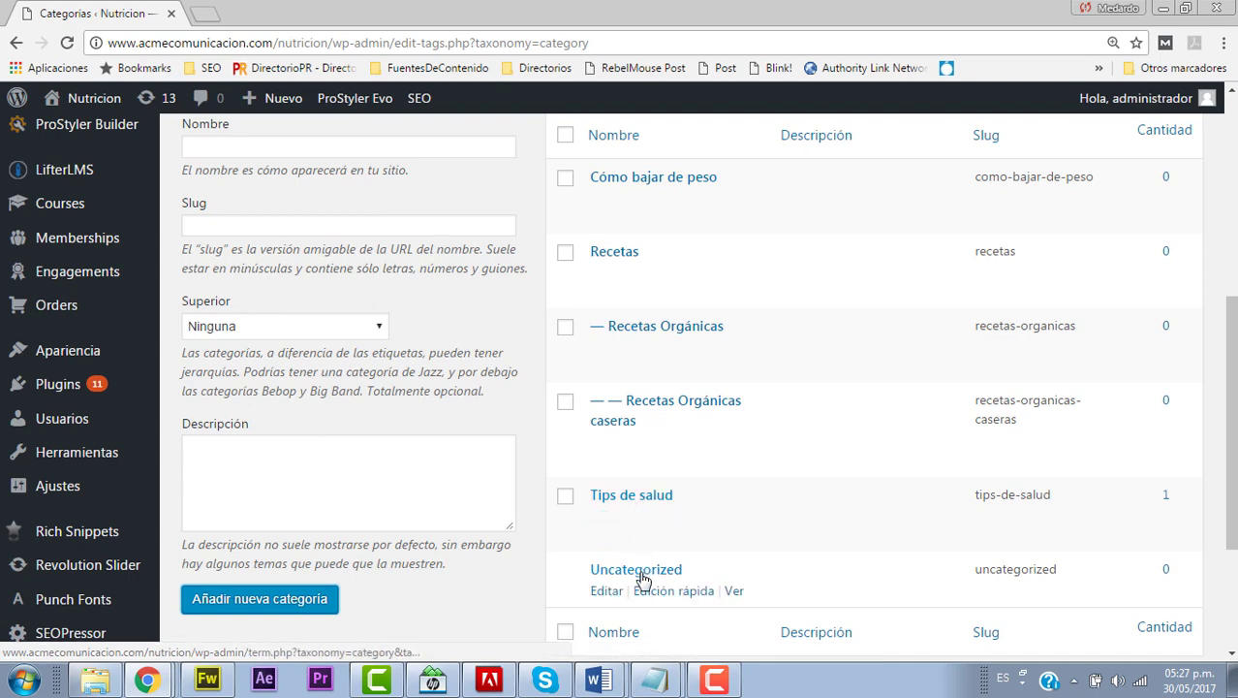
scroll(664, 591, "up", 1)
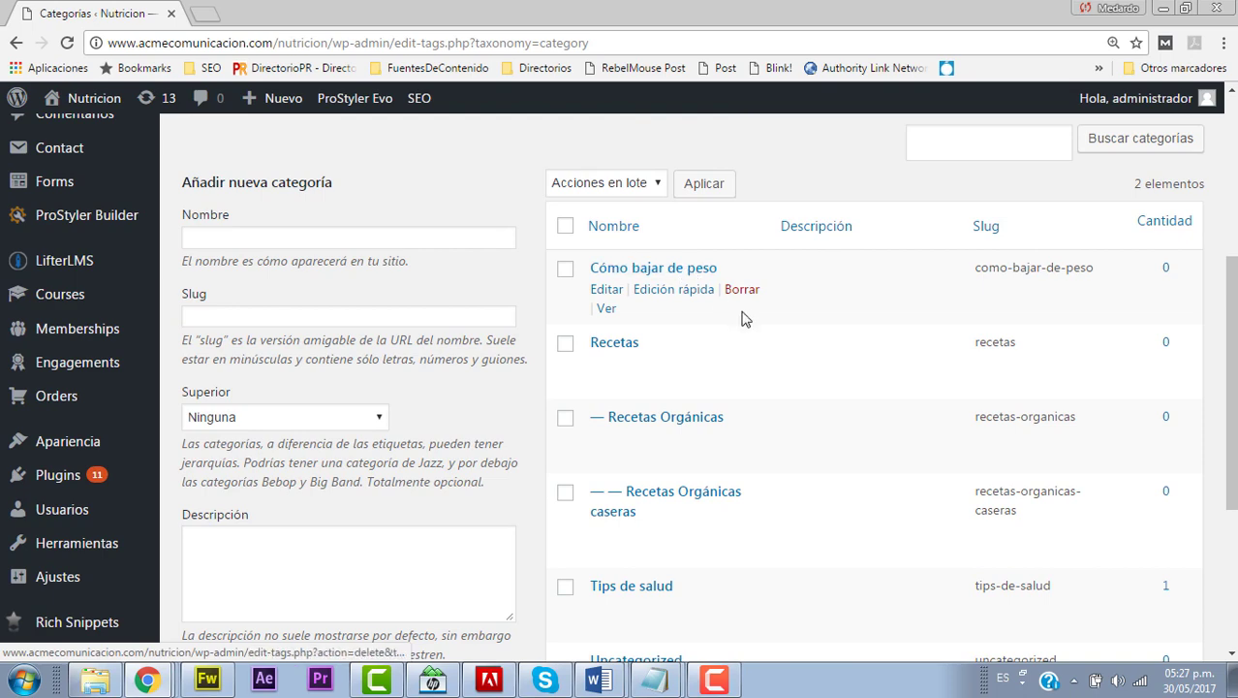
scroll(756, 528, "down", 1)
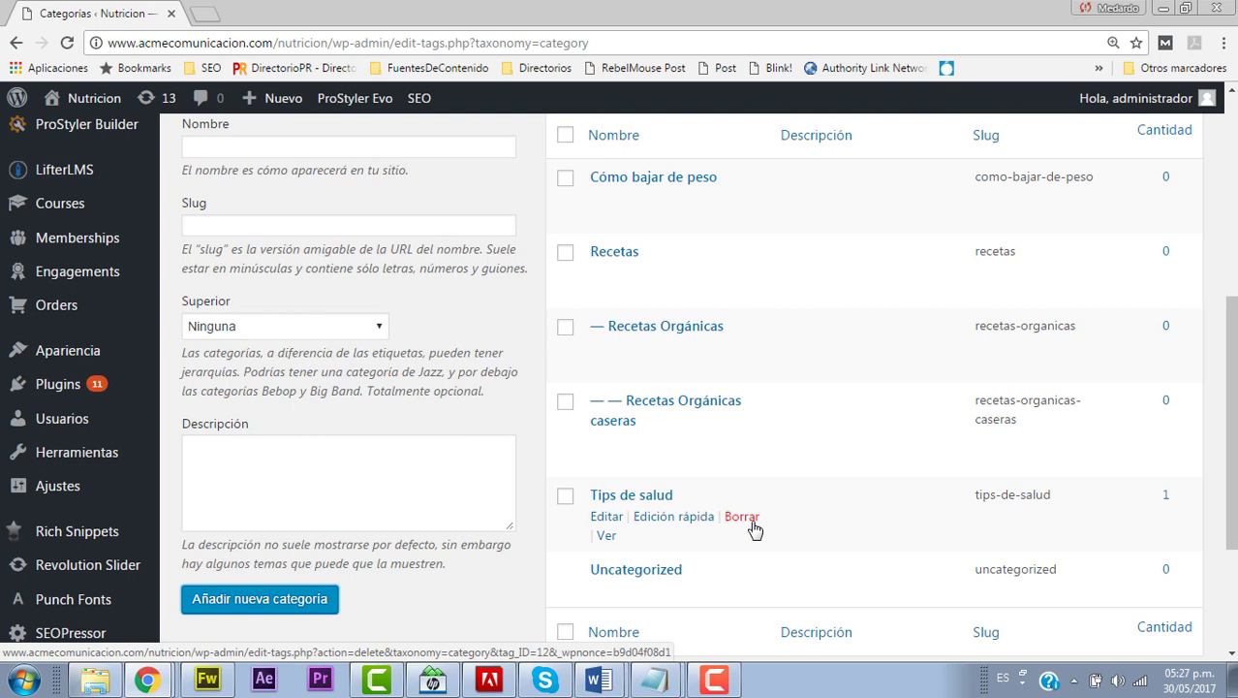
Open Google Trends in a new browser tab through a web search for "google trends" and enter "como bajar de peso" as the topic.
left_click(212, 14)
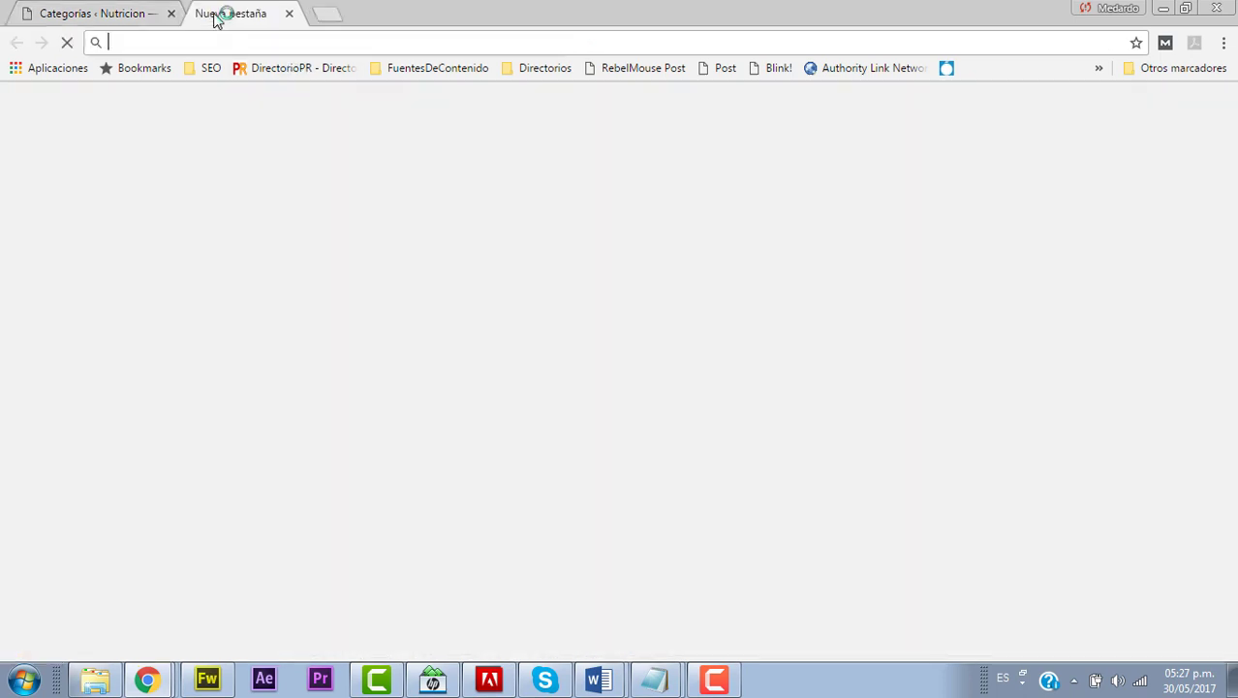
type("google")
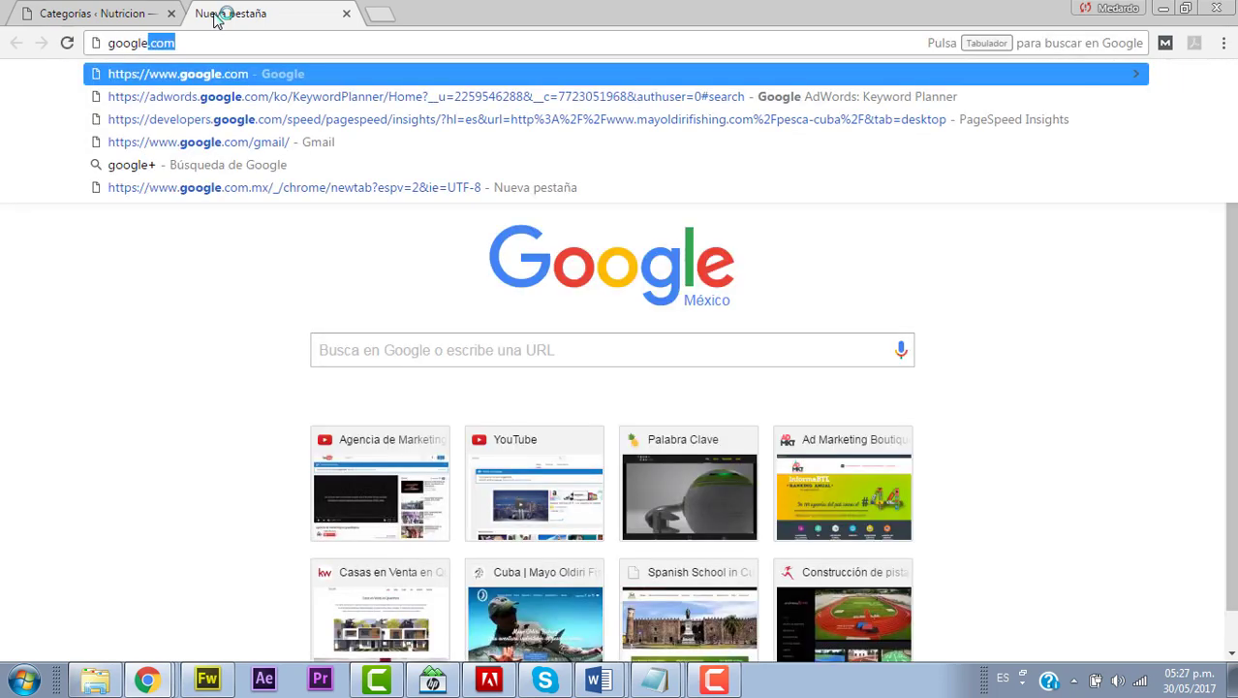
key("Delete")
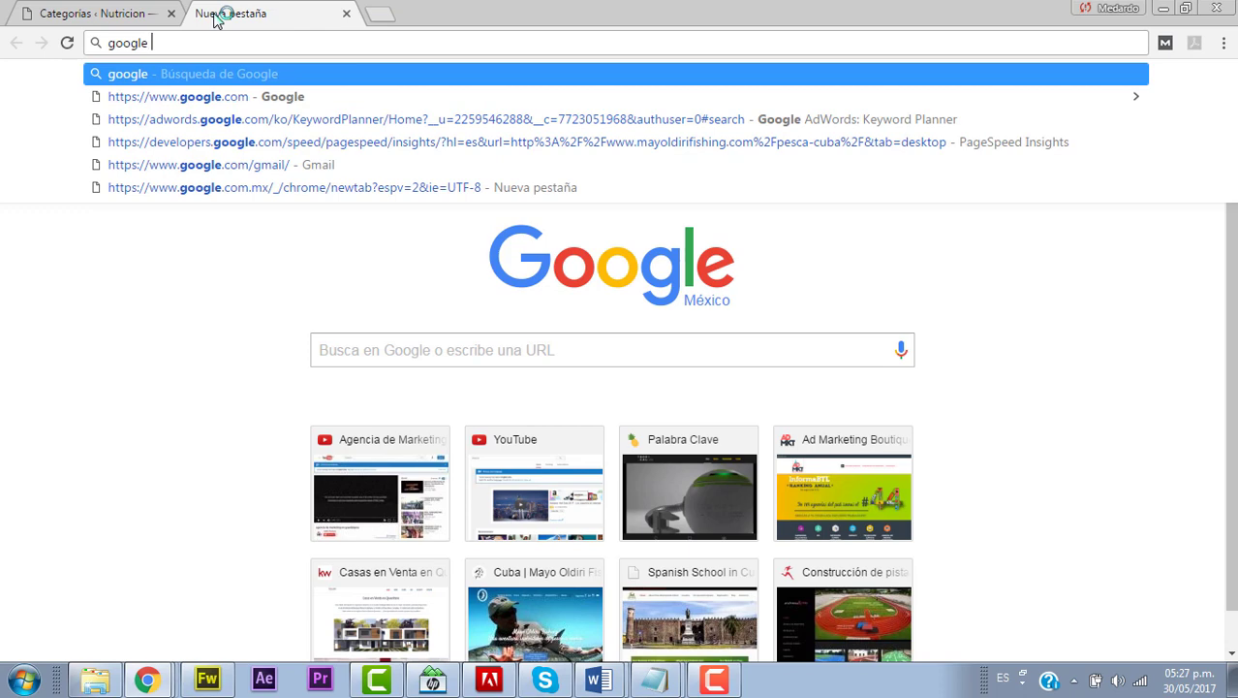
type("trends")
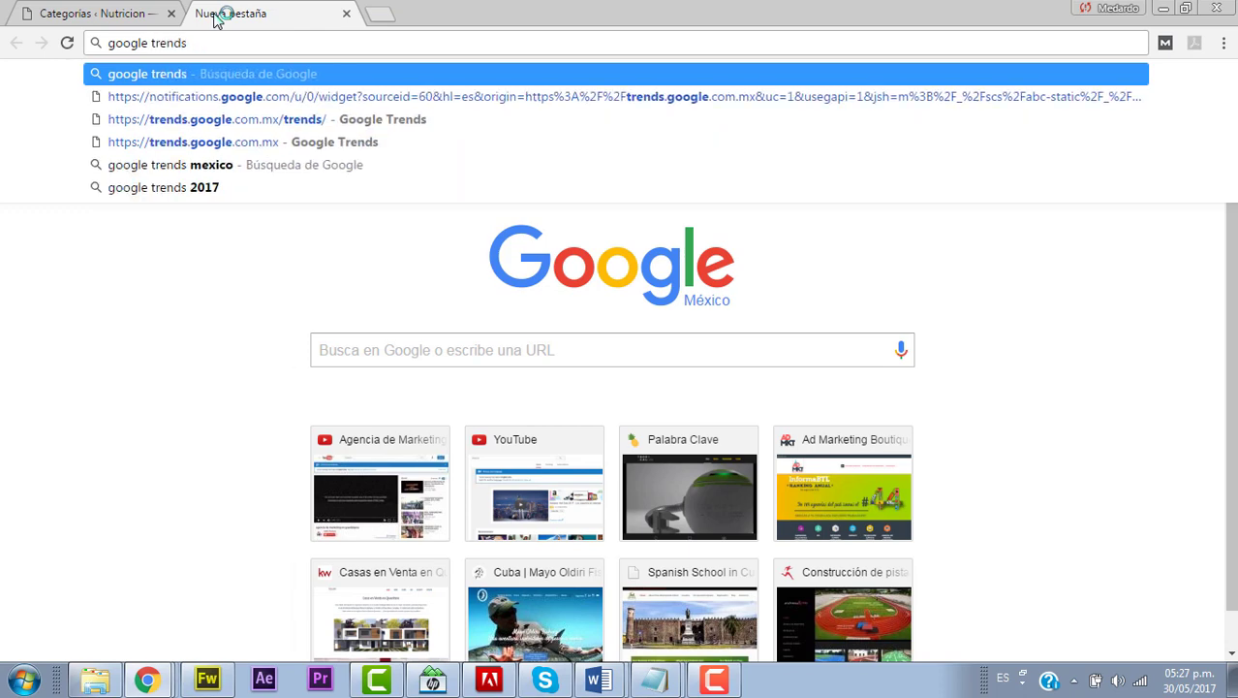
key("Return")
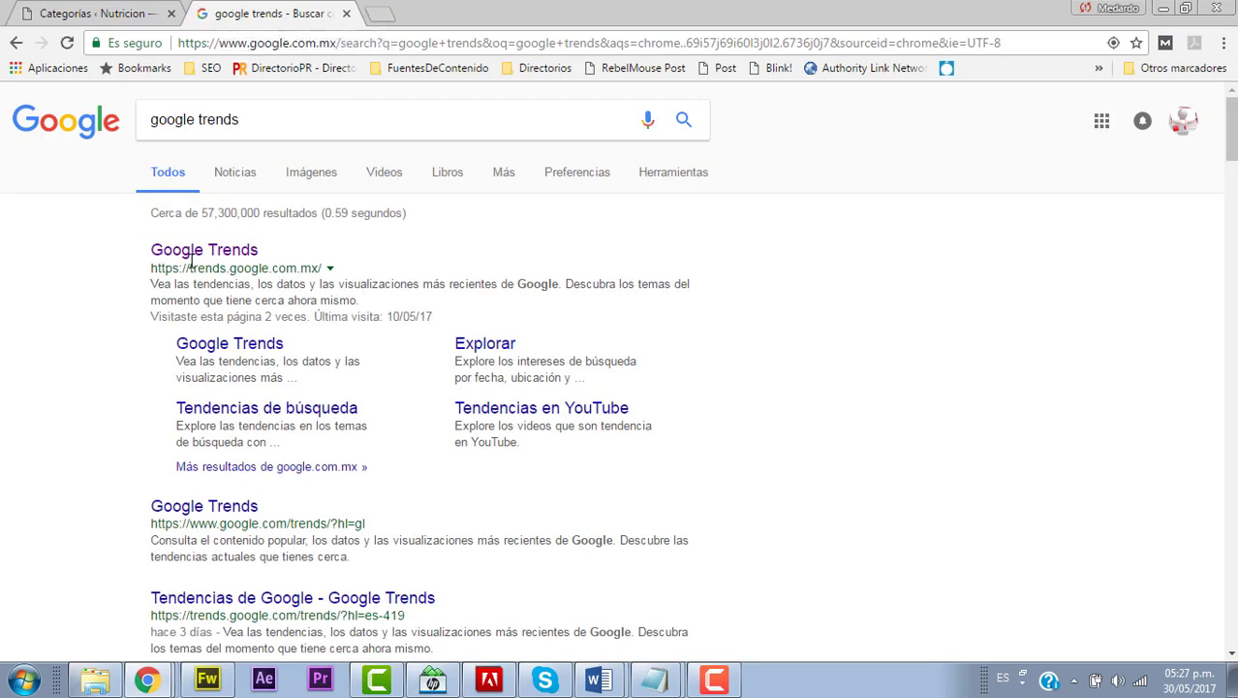
left_click(201, 250)
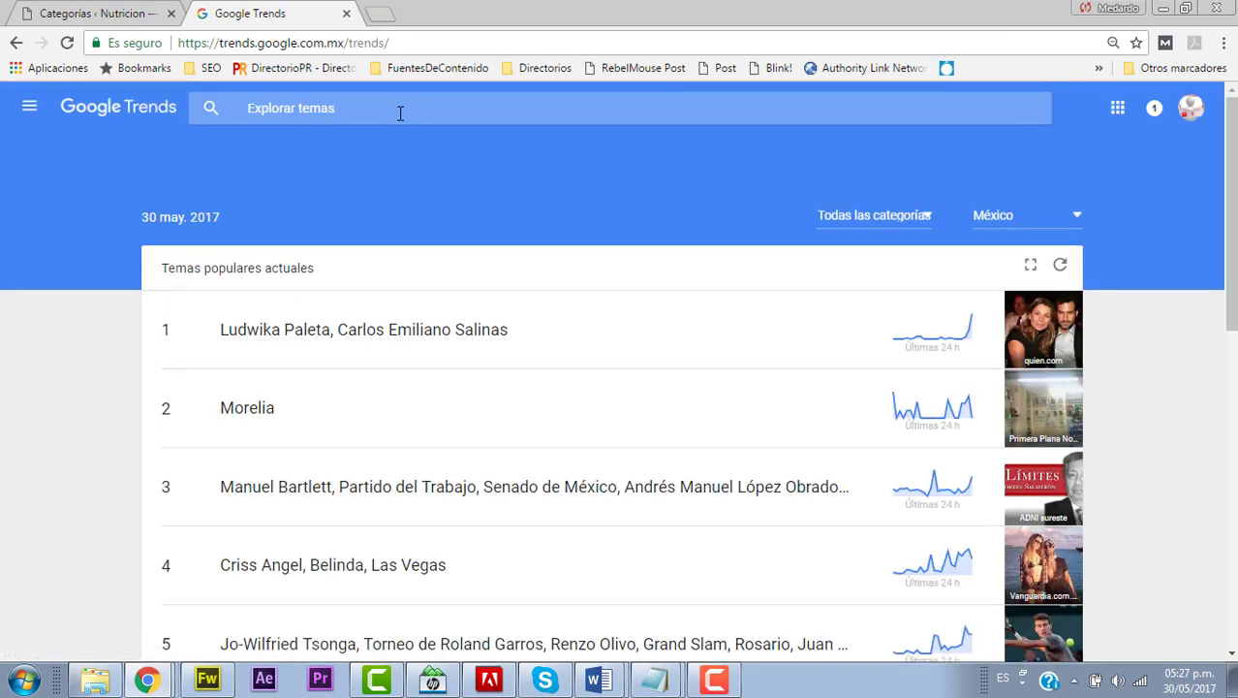
left_click(400, 112)
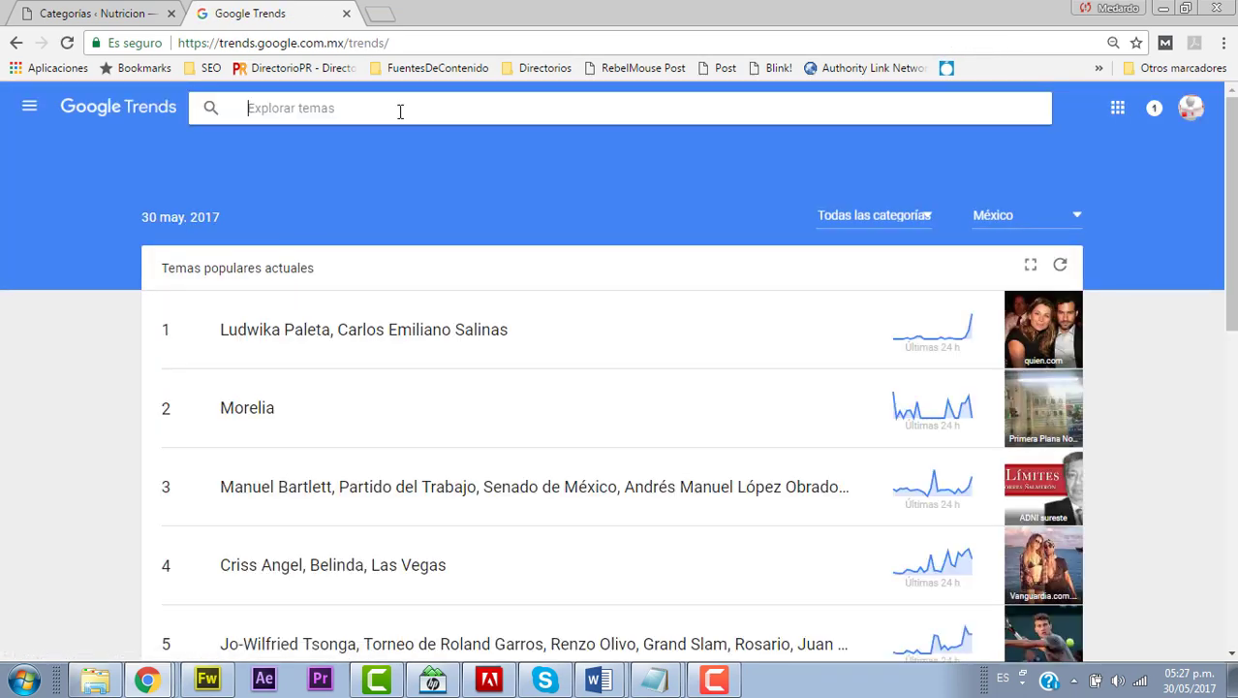
type("como bajar de peso")
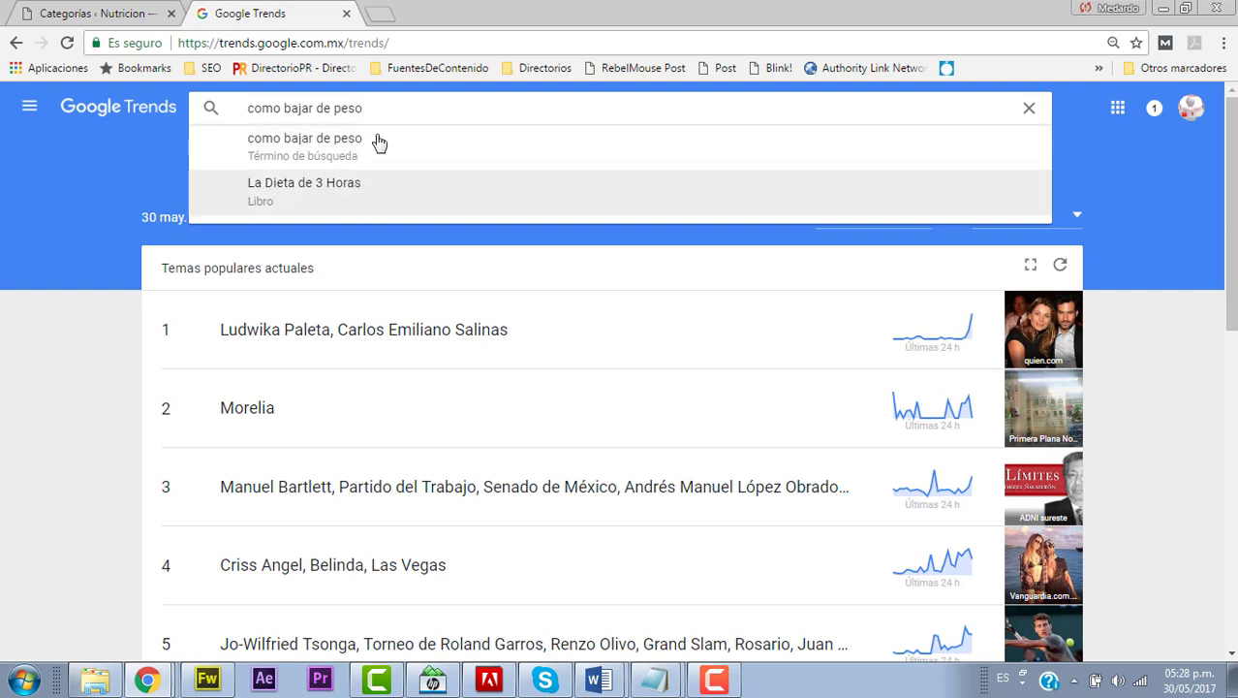
Replace the topic text in the Google Trends search with "fitness".
left_click_drag(387, 109, 199, 121)
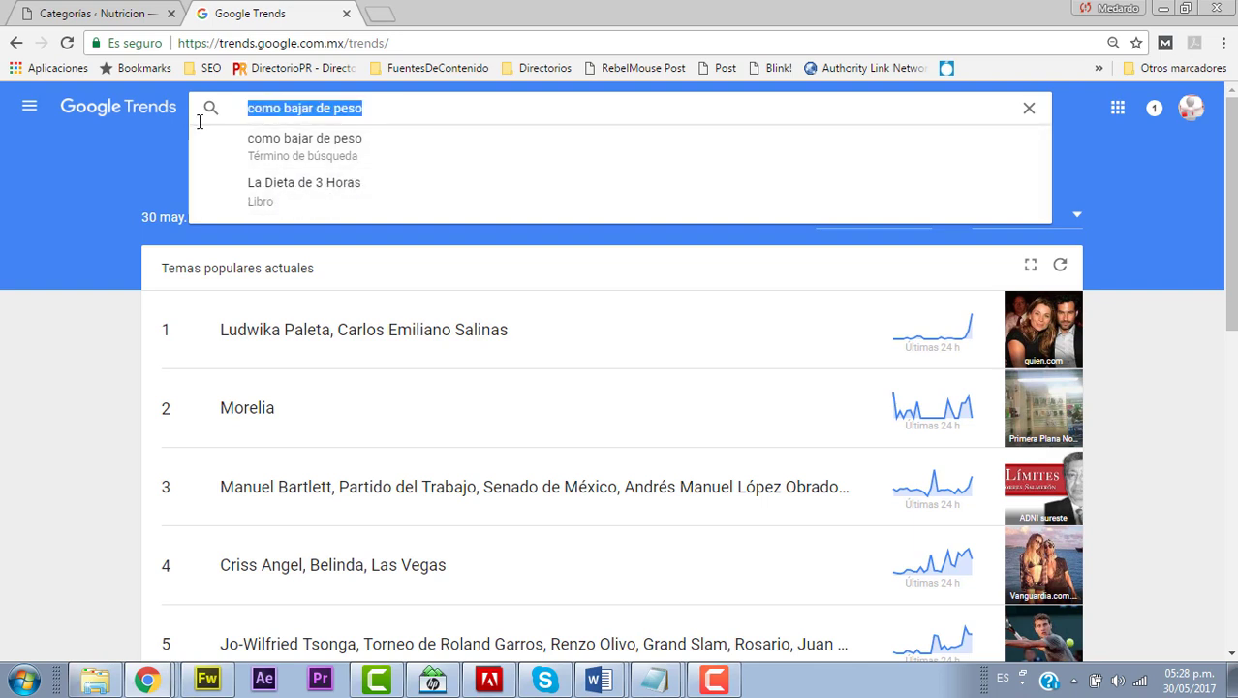
left_click(198, 120)
key("Delete")
key("Delete")
key("Delete")
key("Delete")
key("Delete")
key("Delete")
key("Delete")
key("Delete")
key("Delete")
key("Delete")
key("Delete")
key("Delete")
key("Delete")
key("Delete")
key("Delete")
key("Delete")
key("Delete")
key("Delete")
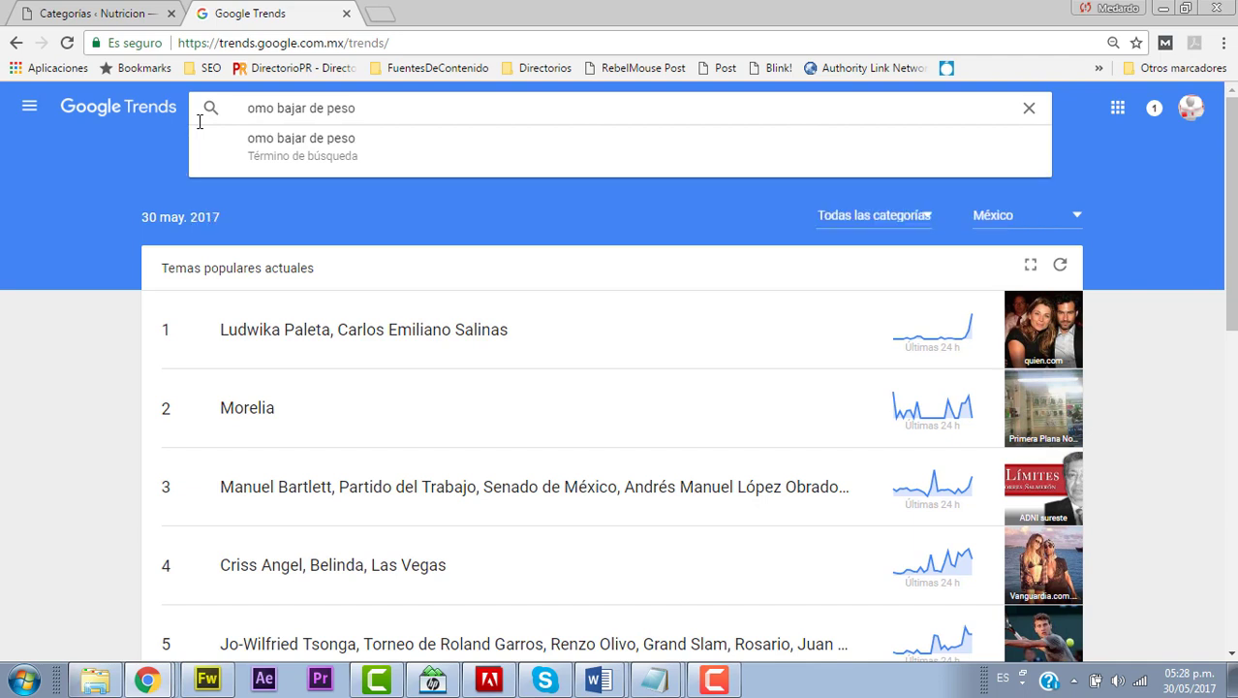
type("fit")
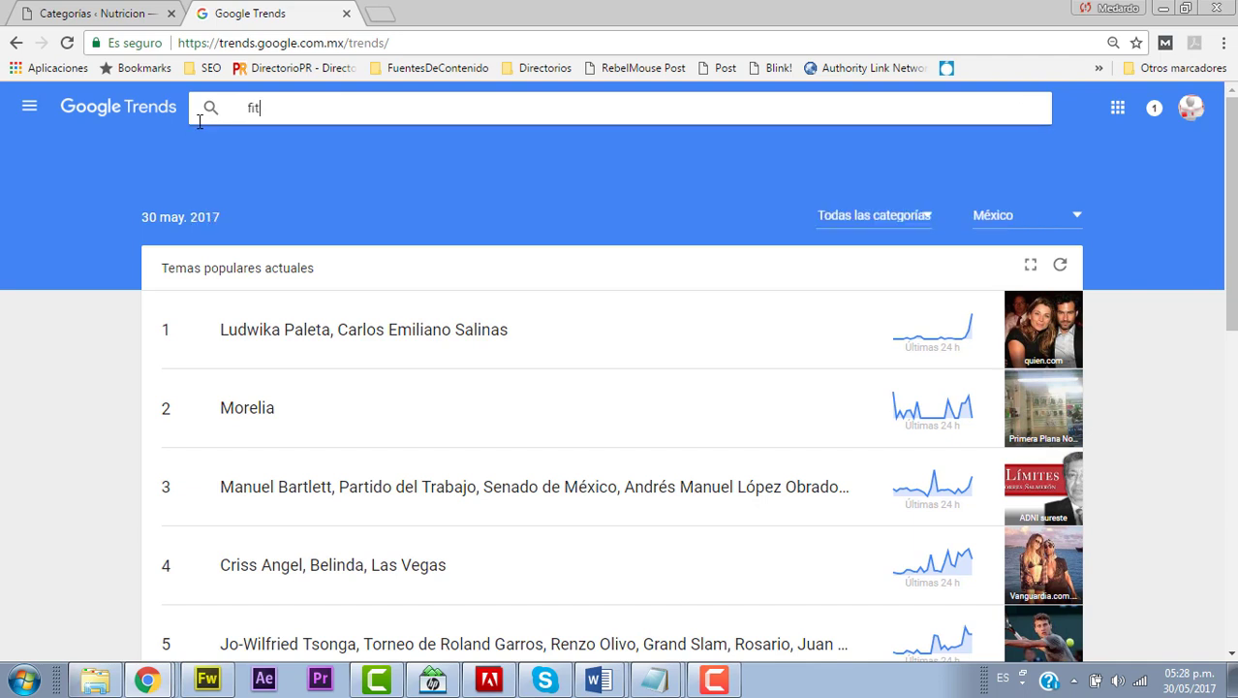
type("ness")
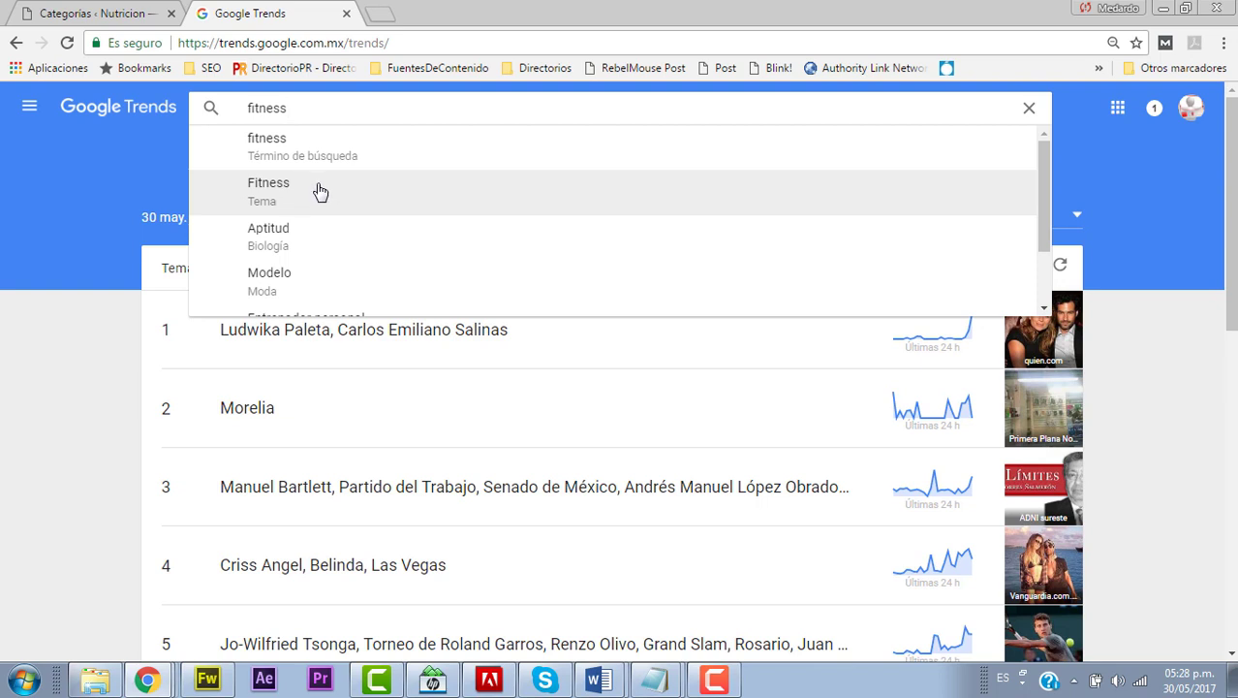
Switch back to the WordPress categories page and enter "Fitness" as the name of a new category.
left_click(97, 10)
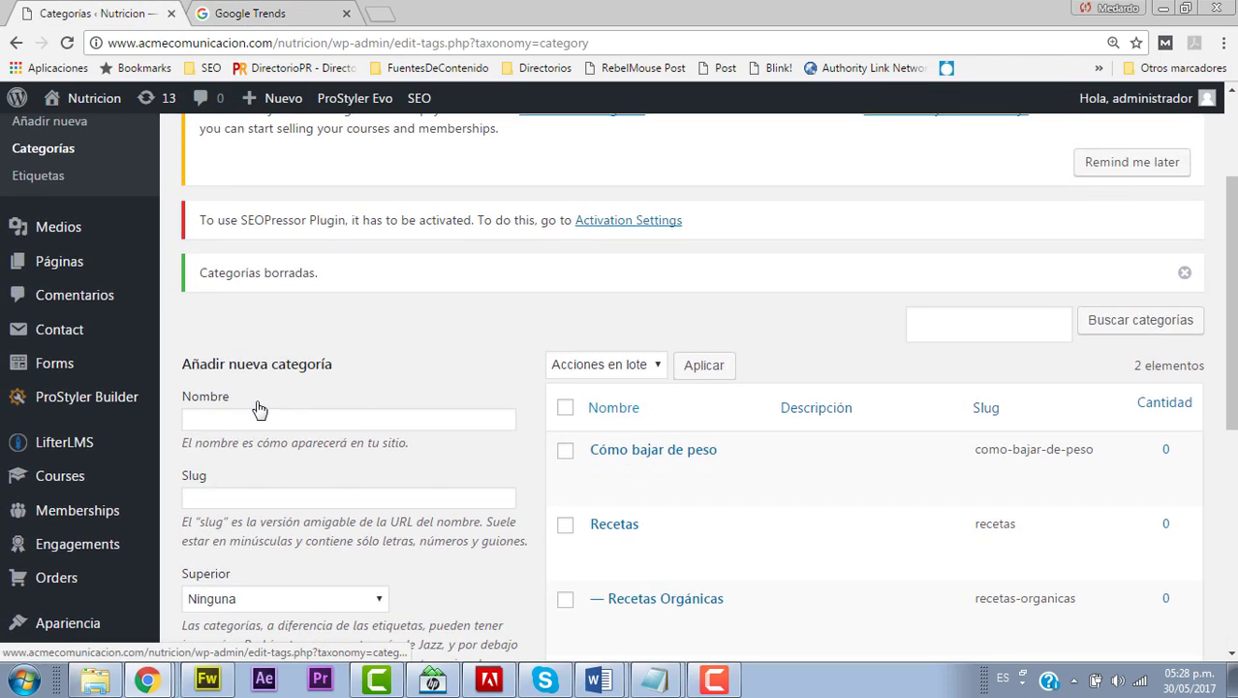
left_click(291, 14)
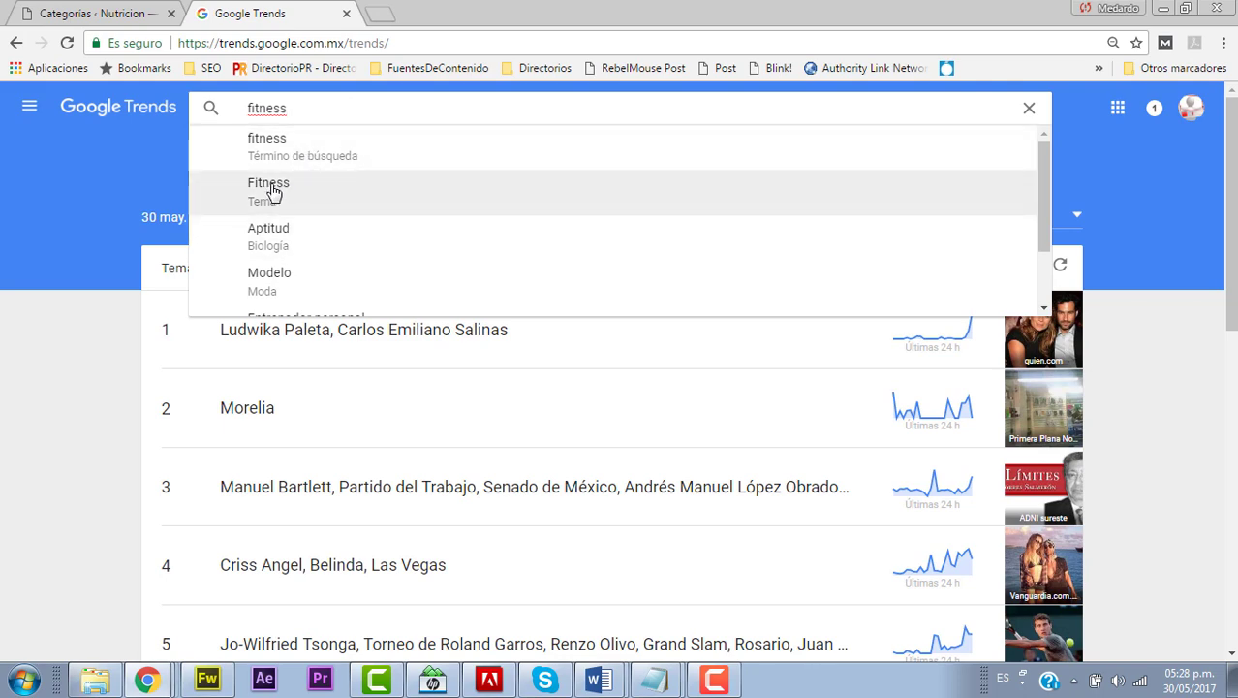
left_click(85, 15)
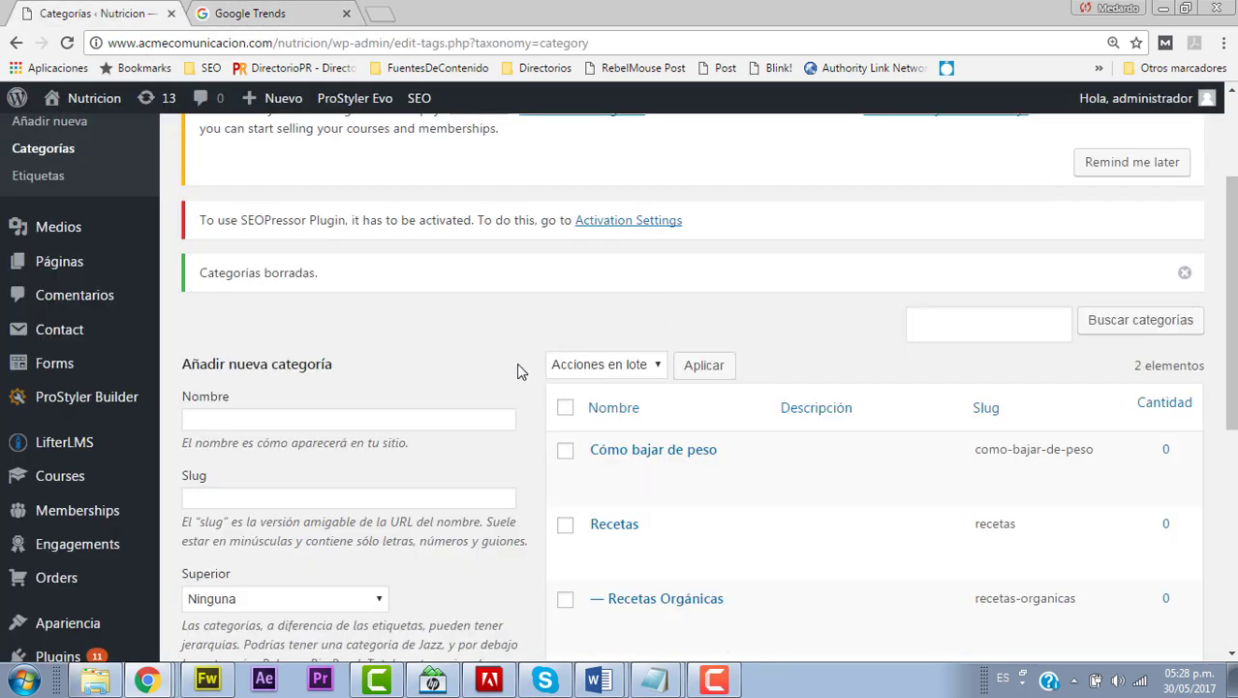
scroll(518, 371, "down", 1)
left_click(397, 330)
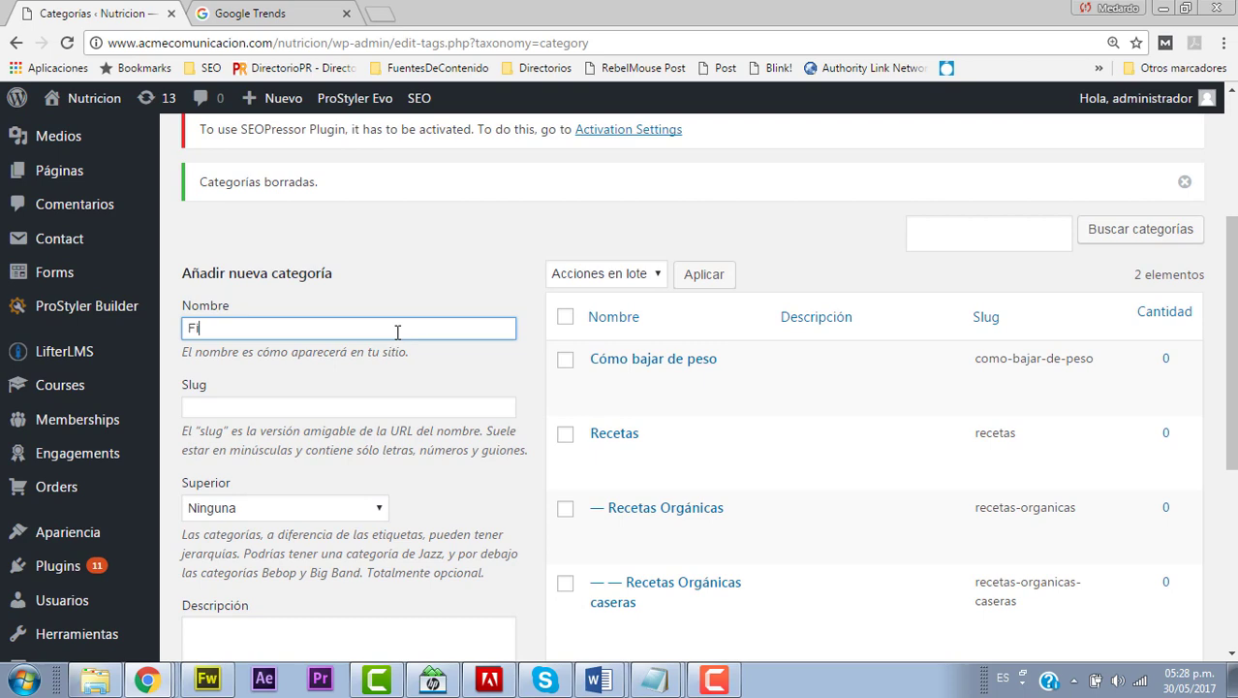
type("Fitness")
scroll(398, 331, "down", 3)
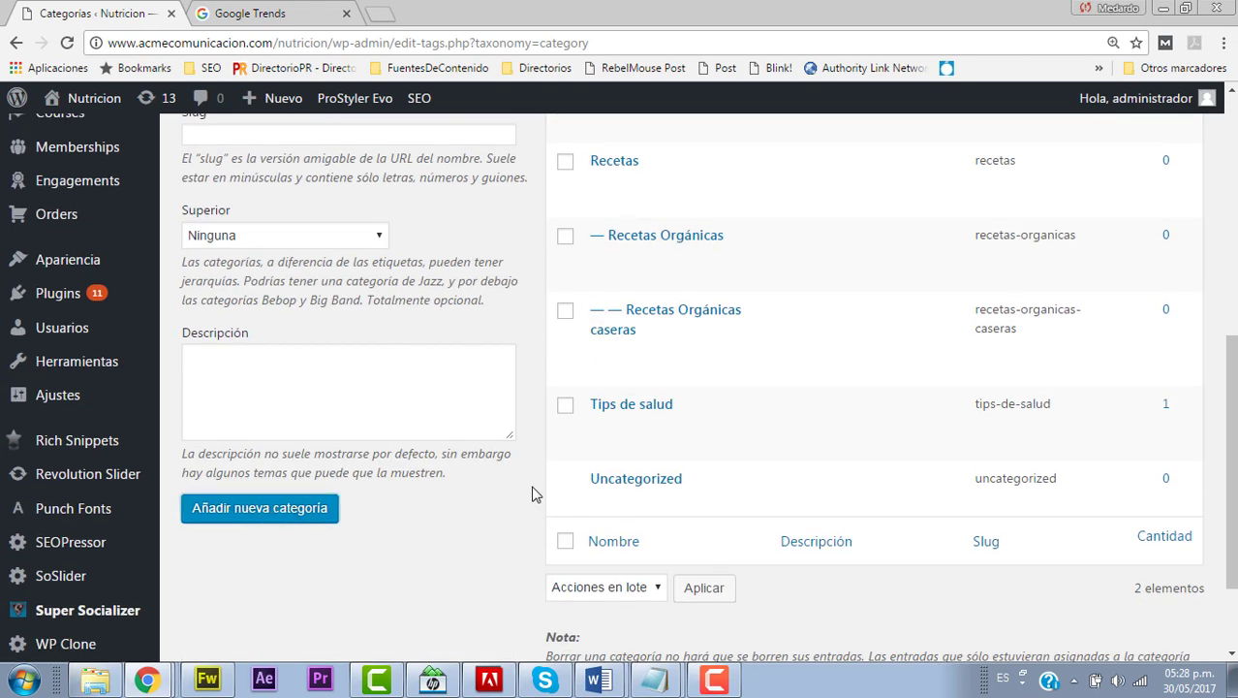
Switch to Google Trends, explore the topic Fitness, and examine its interest over time, interest by region and the available time ranges.
left_click(257, 13)
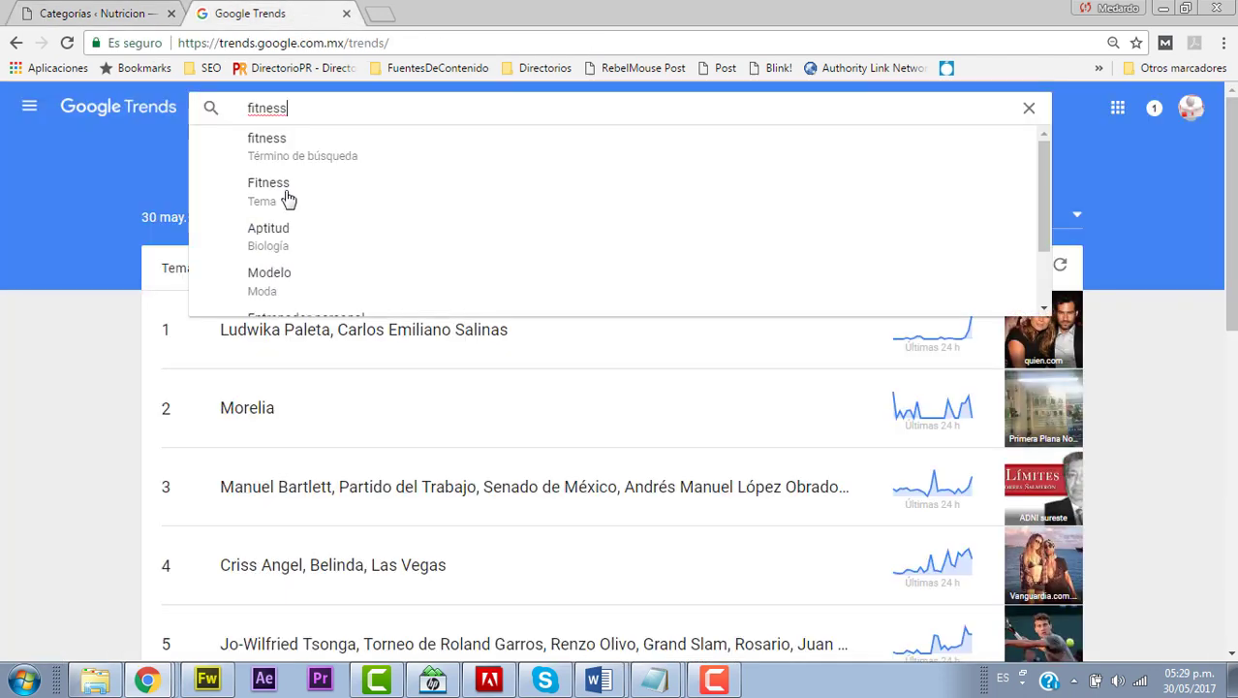
left_click(328, 201)
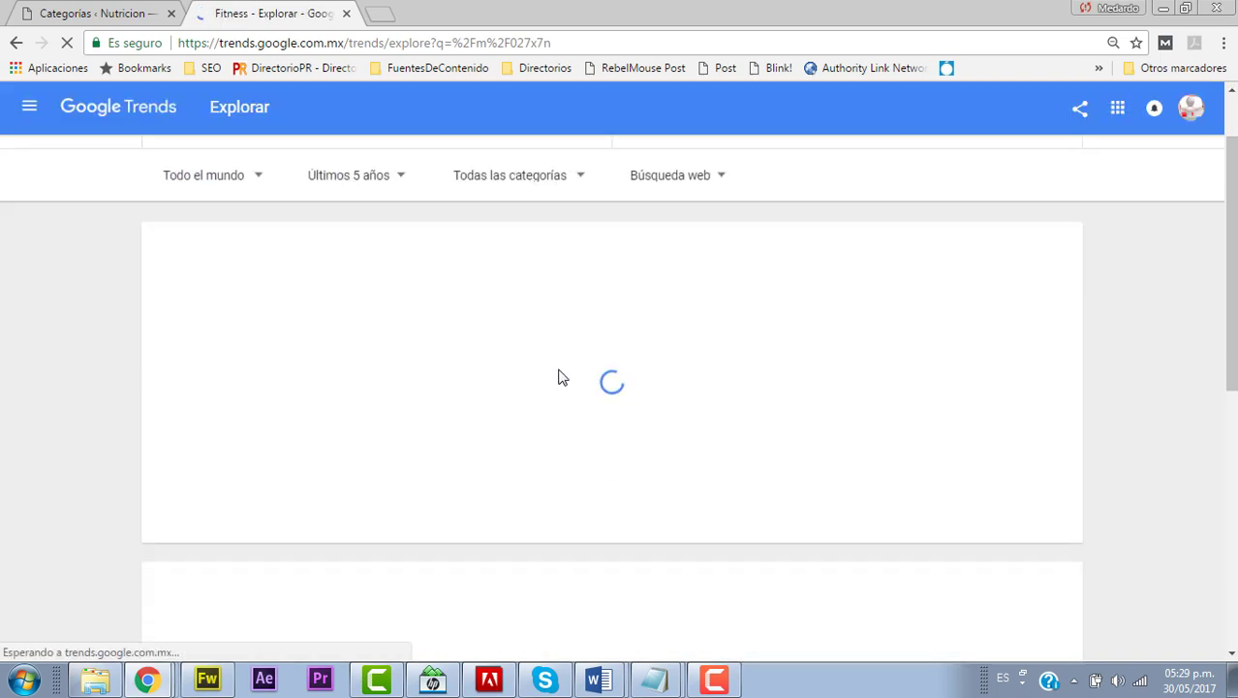
scroll(555, 381, "down", 3)
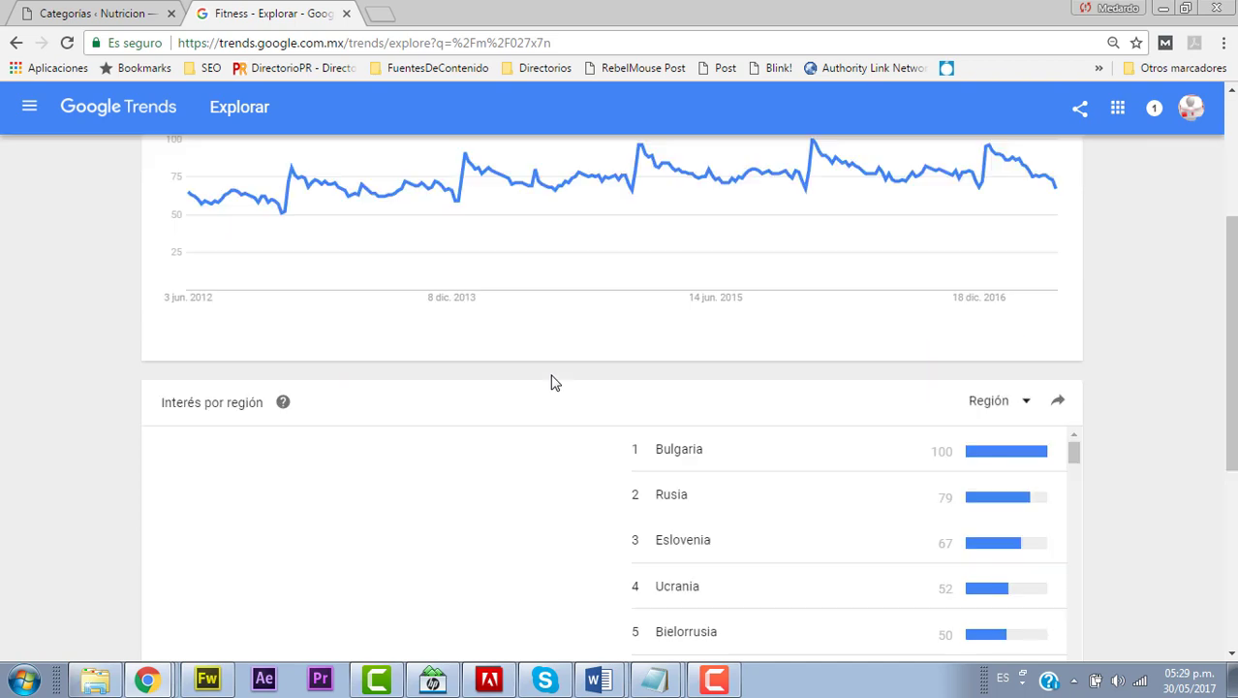
scroll(553, 380, "up", 2)
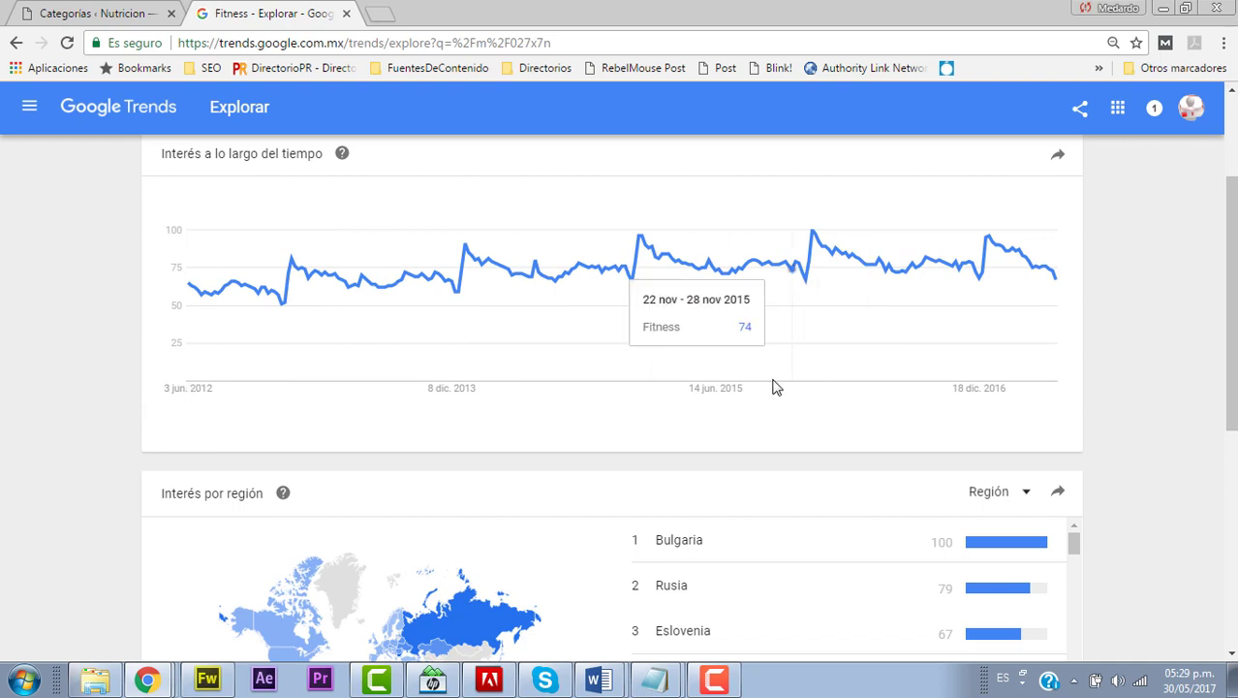
scroll(719, 393, "up", 2)
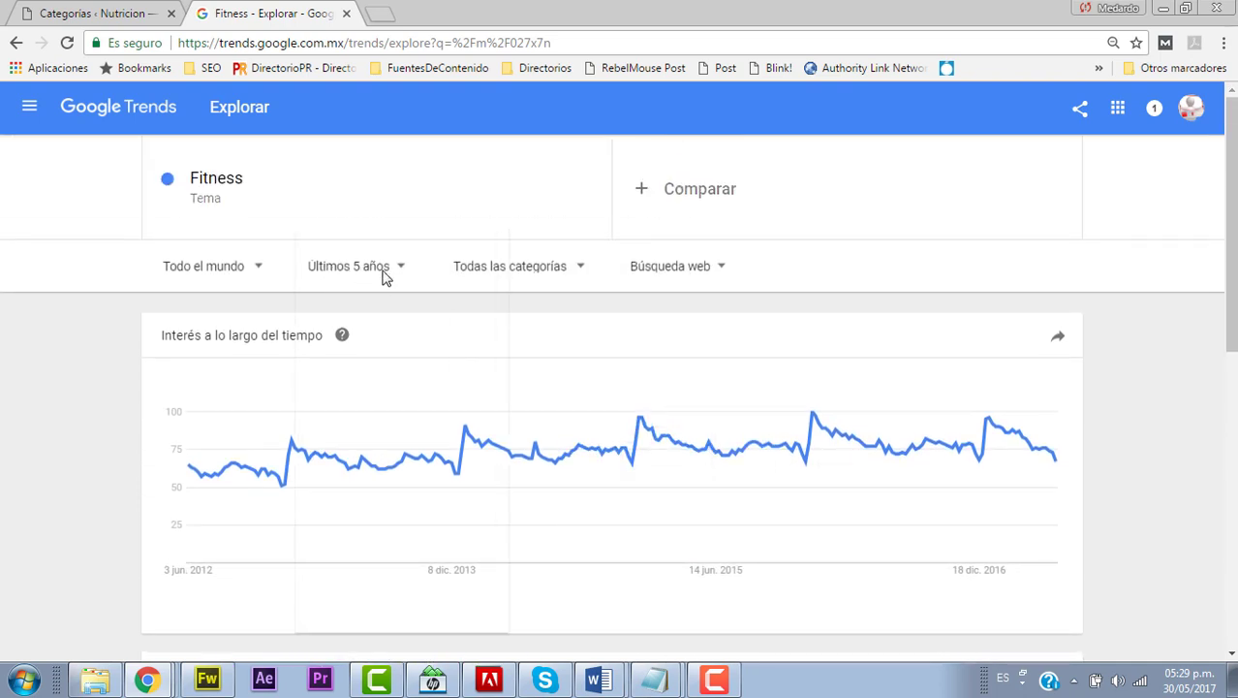
left_click(385, 277)
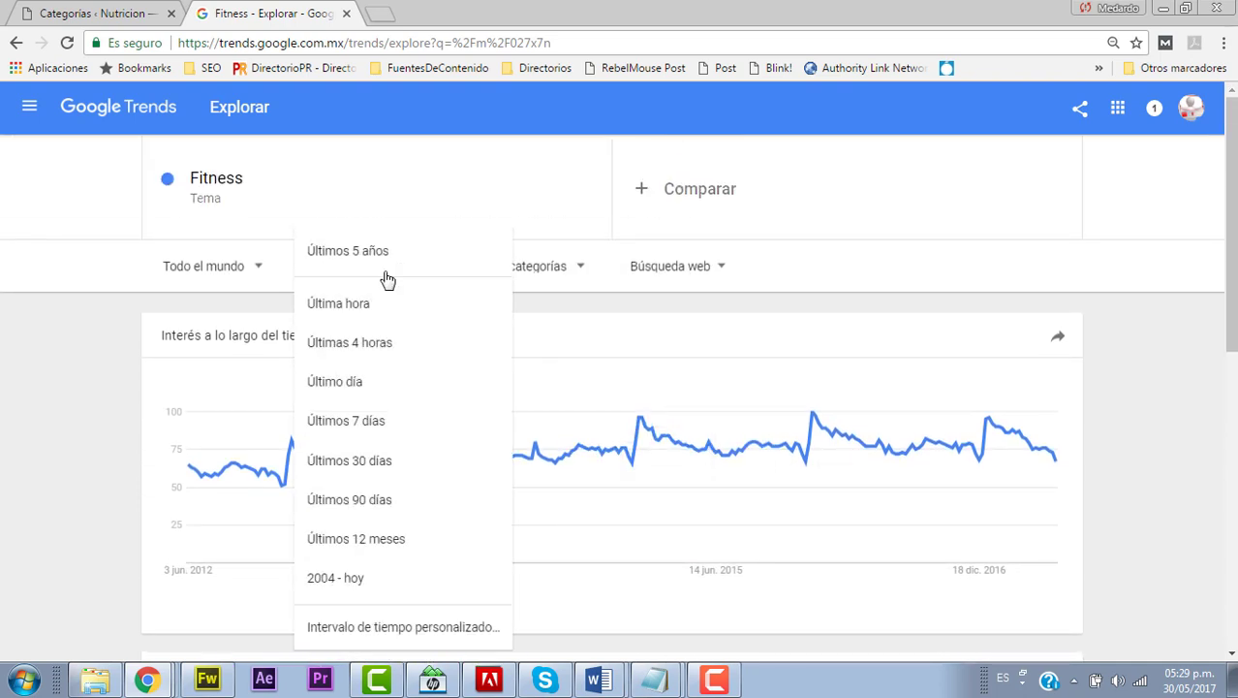
left_click(75, 404)
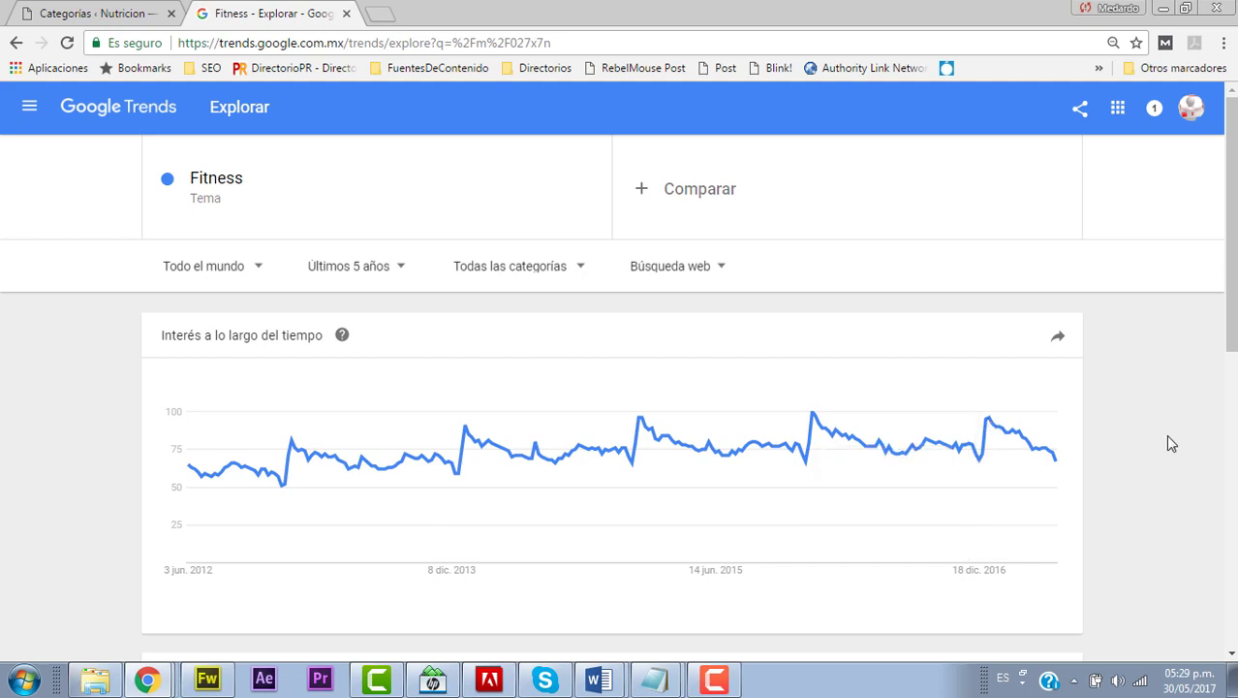
Switch back to the WordPress categories page and enter "Nutrición para Fitness" as the name of a new category.
left_click(92, 14)
scroll(346, 288, "down", 1)
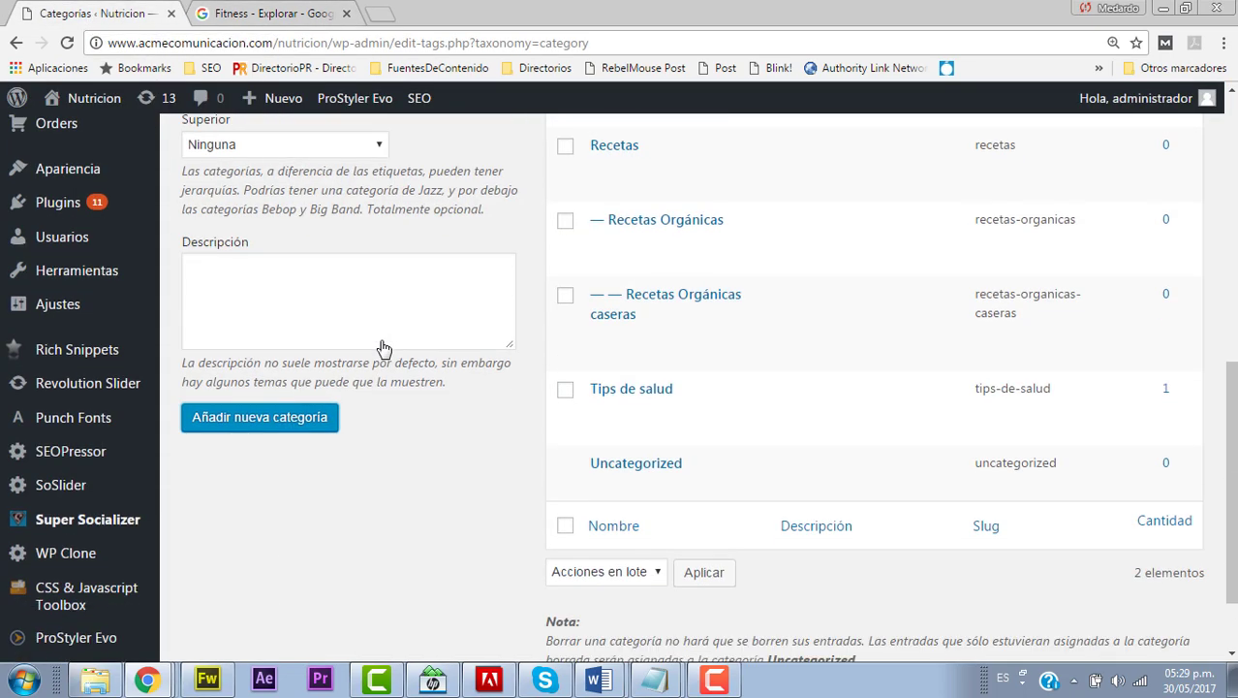
scroll(365, 358, "up", 4)
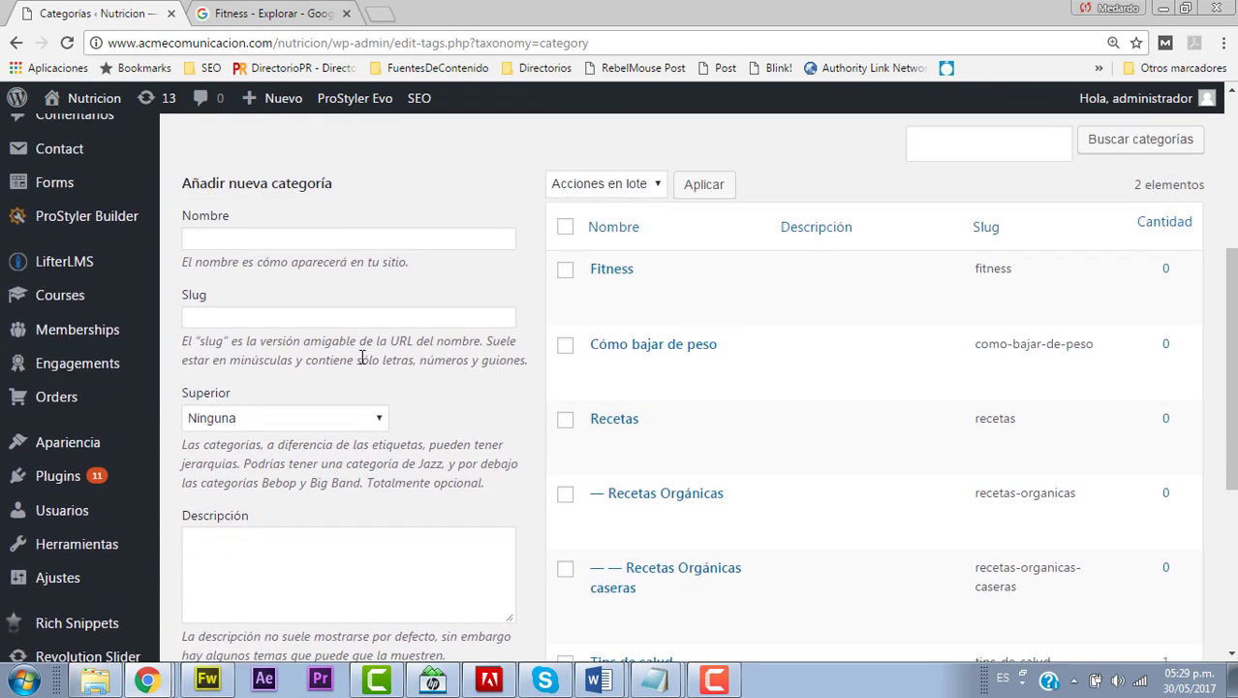
scroll(353, 368, "down", 1)
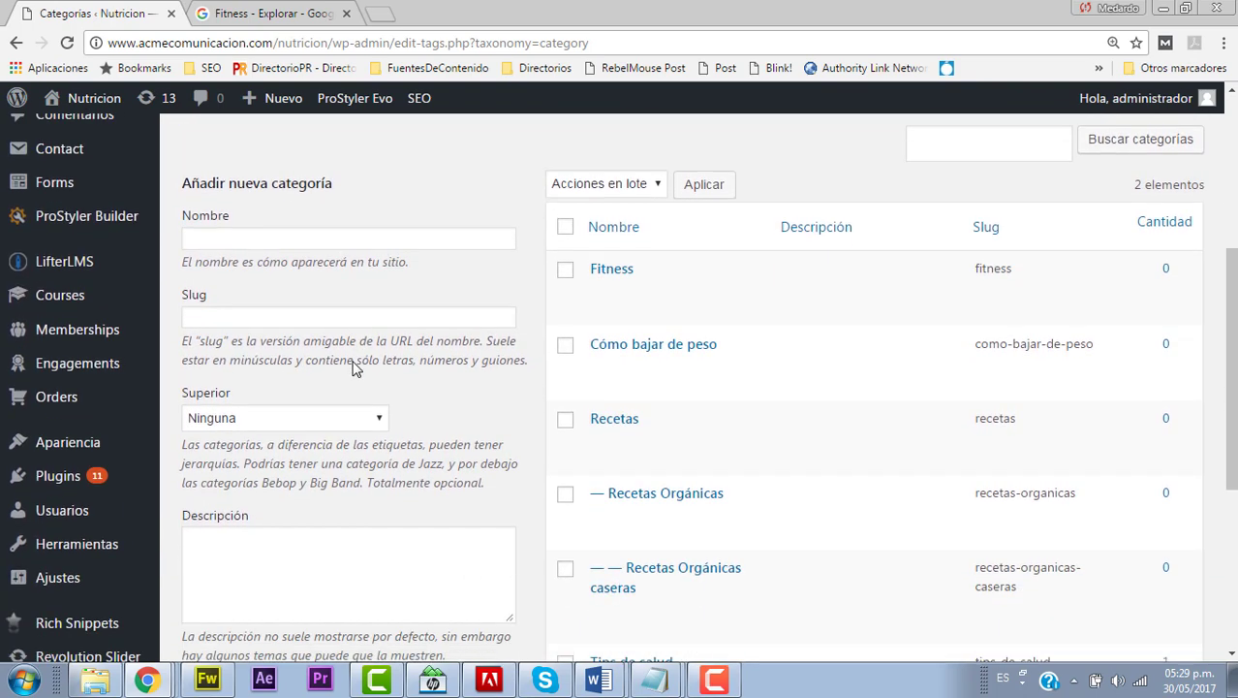
left_click(341, 240)
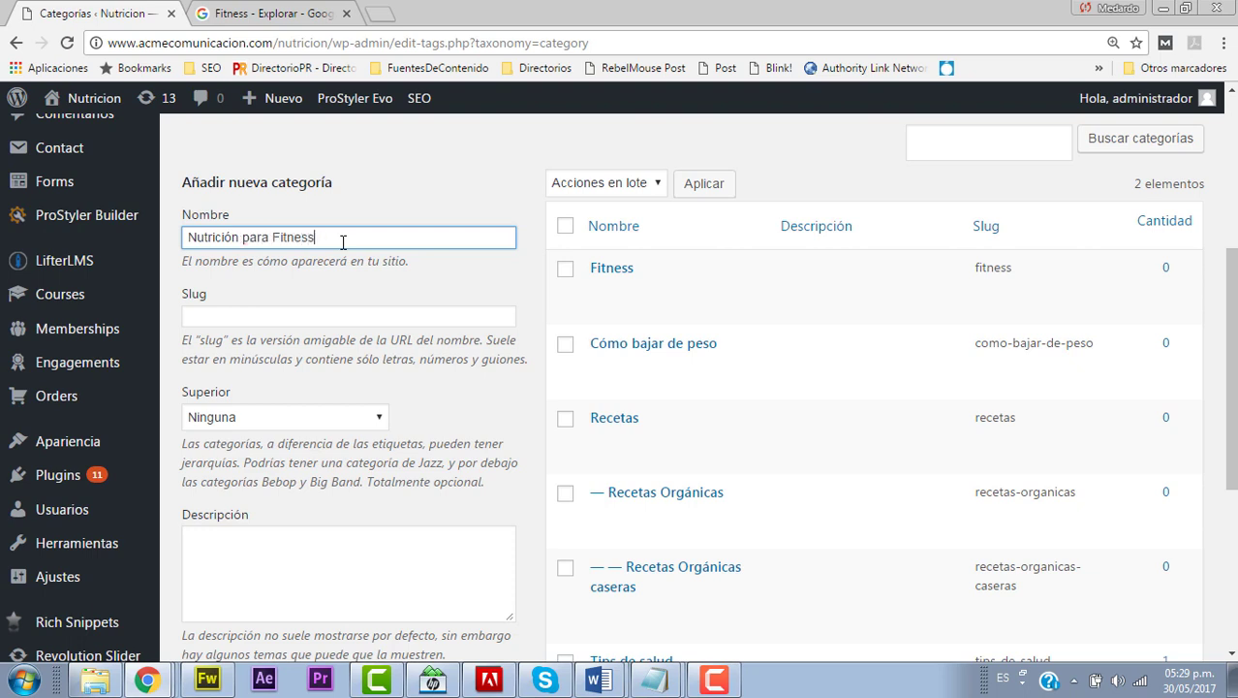
Open a new browser tab and enter "mutricion fitness" as a Google search to examine the suggested searches.
left_click(313, 15)
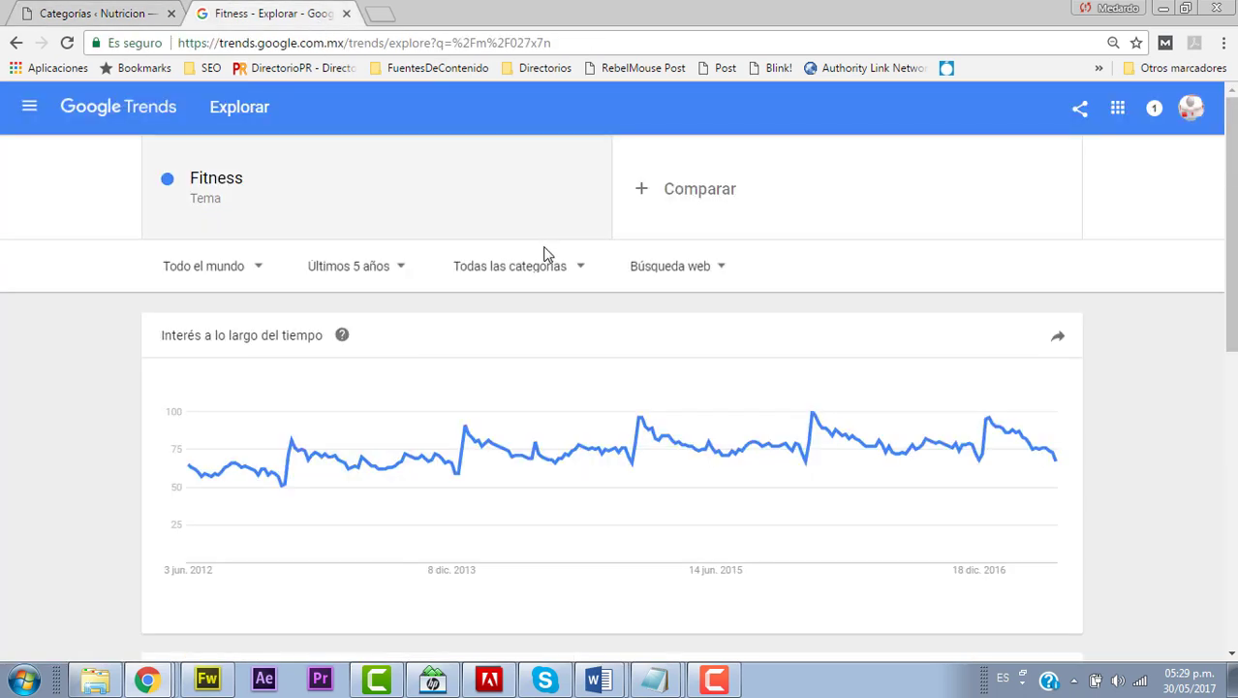
left_click(386, 13)
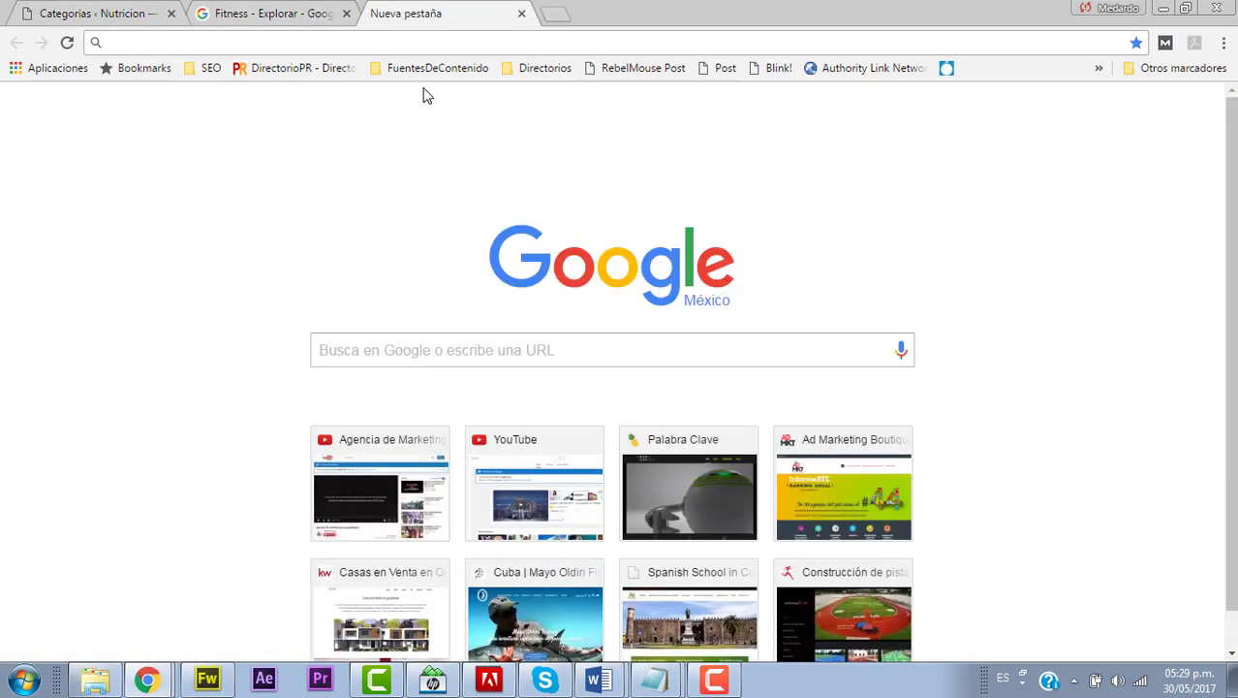
left_click(593, 343)
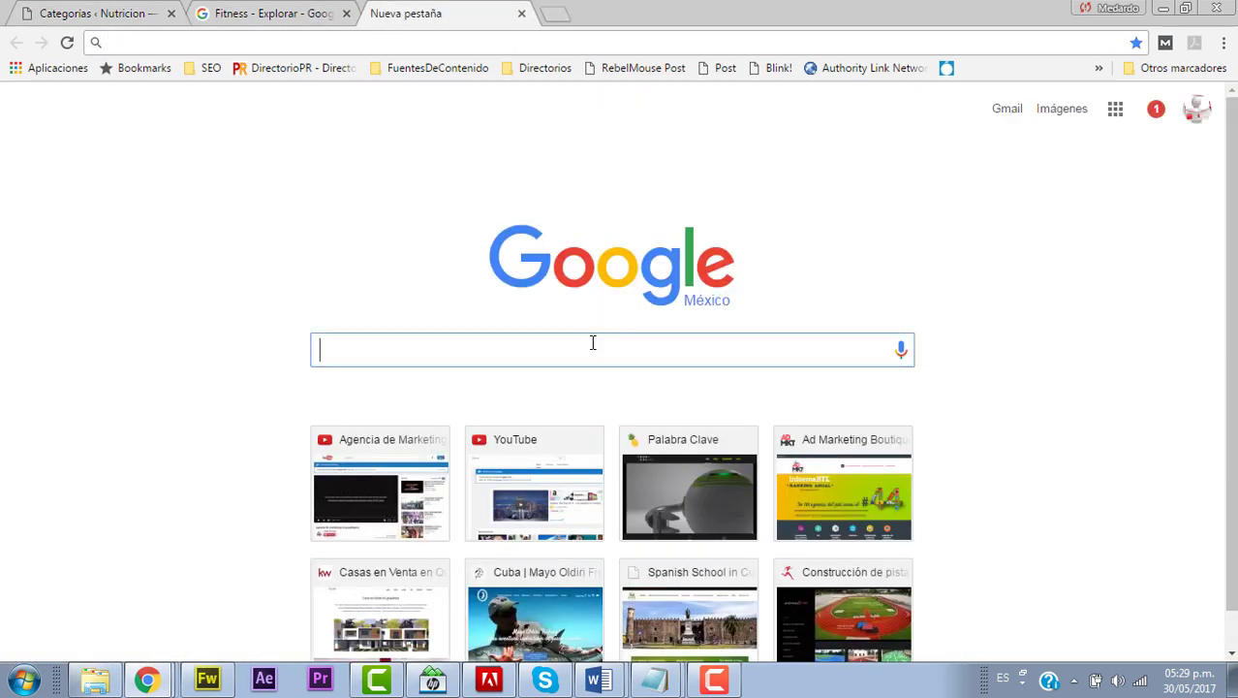
type("mutricion")
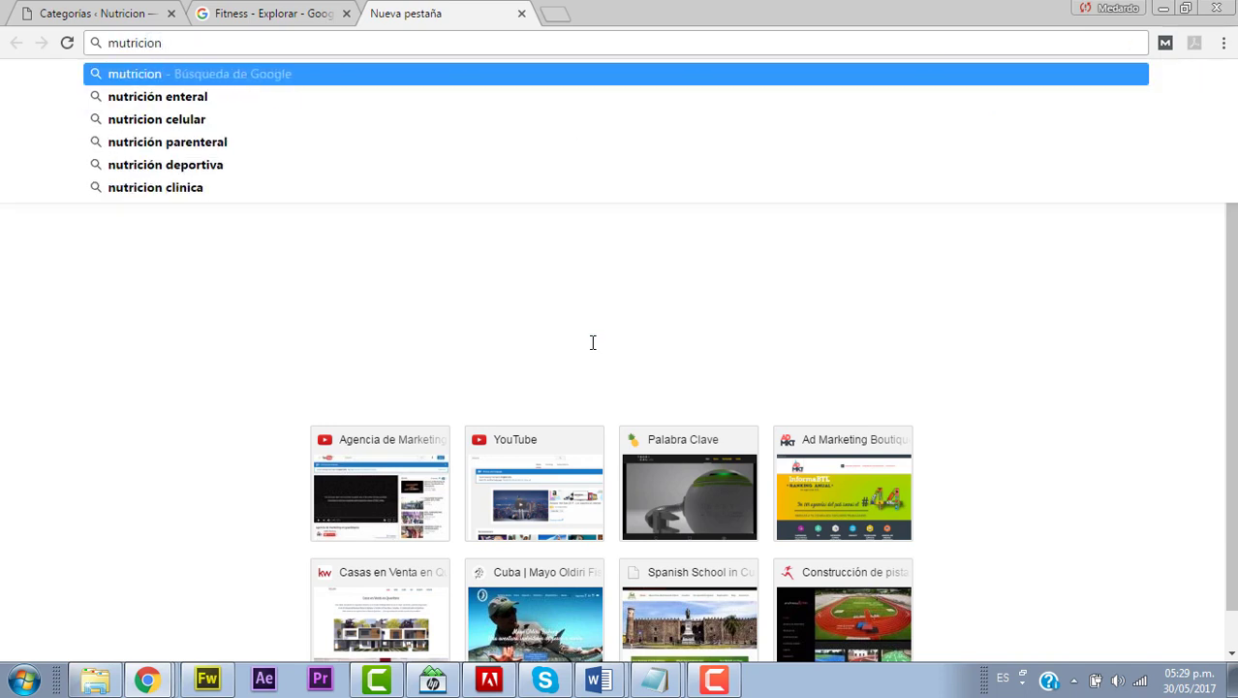
type(" fitness")
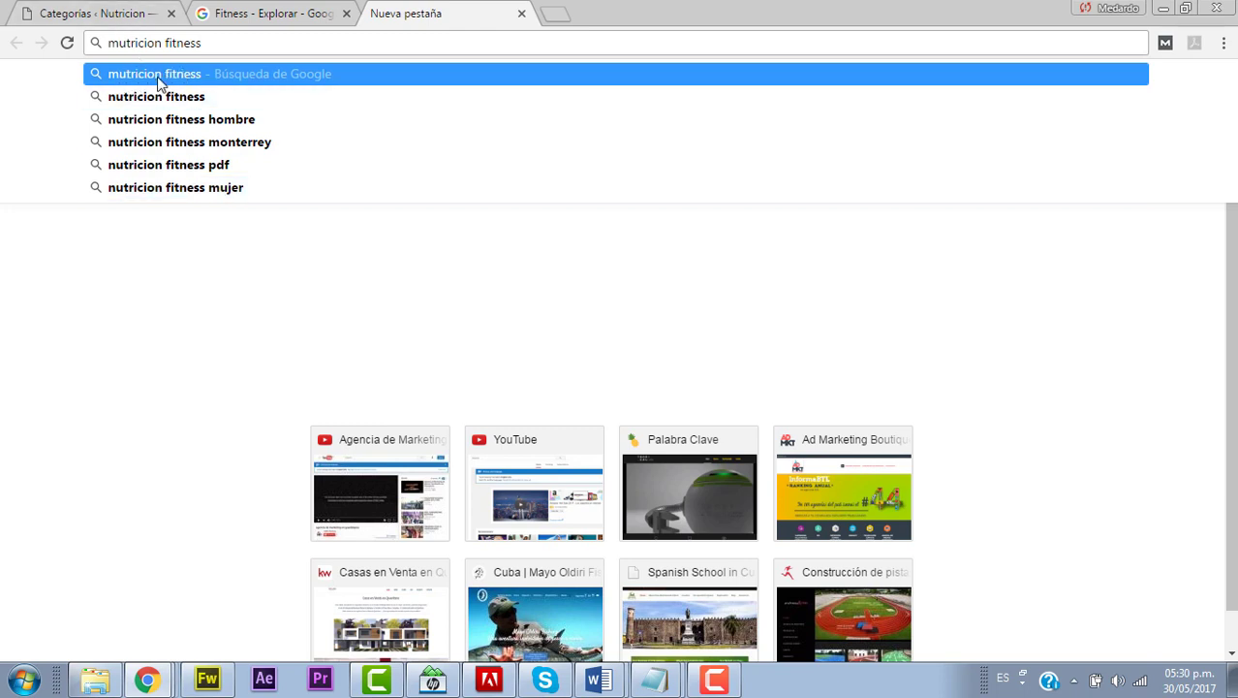
Return to the WordPress categories page and shorten the new category's name to "Nutrición Fitness".
left_click(132, 15)
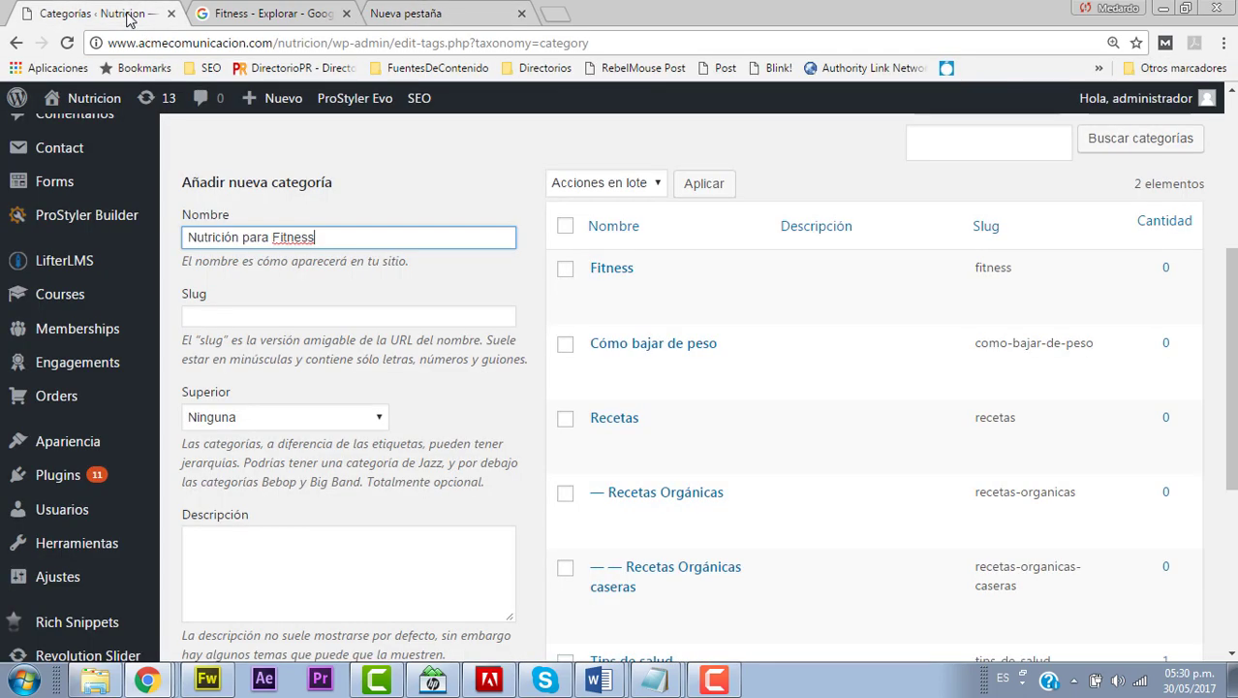
double_click(262, 236)
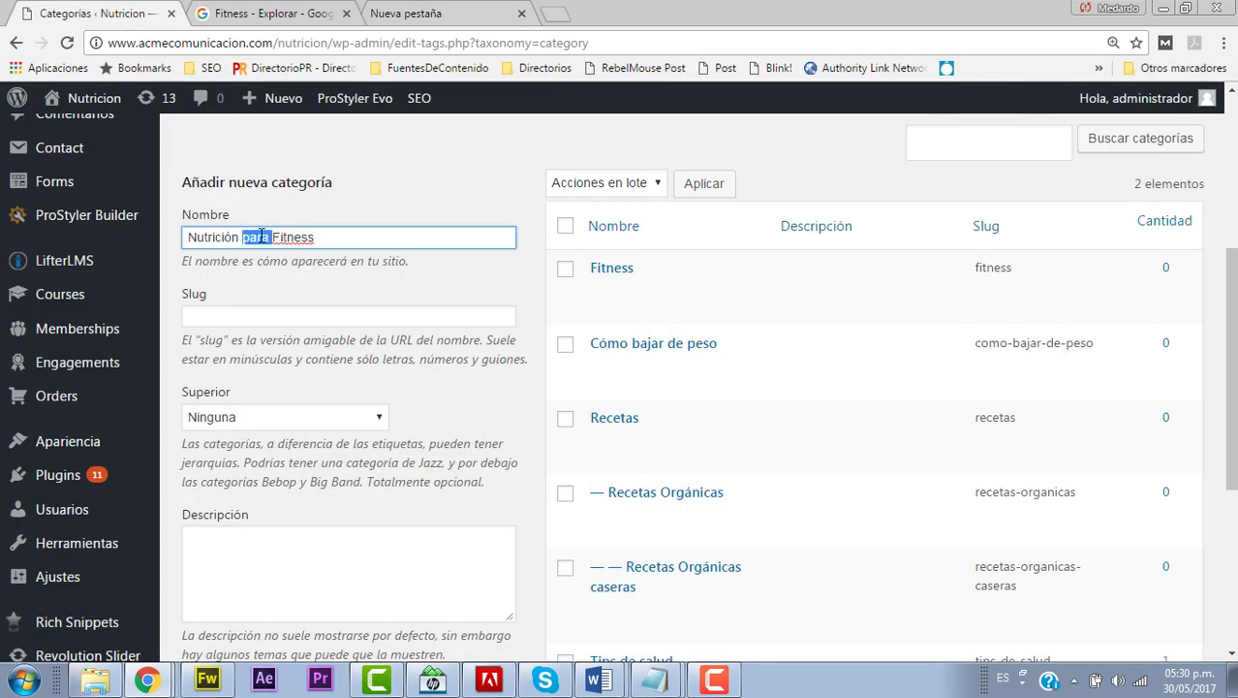
key("BackSpace")
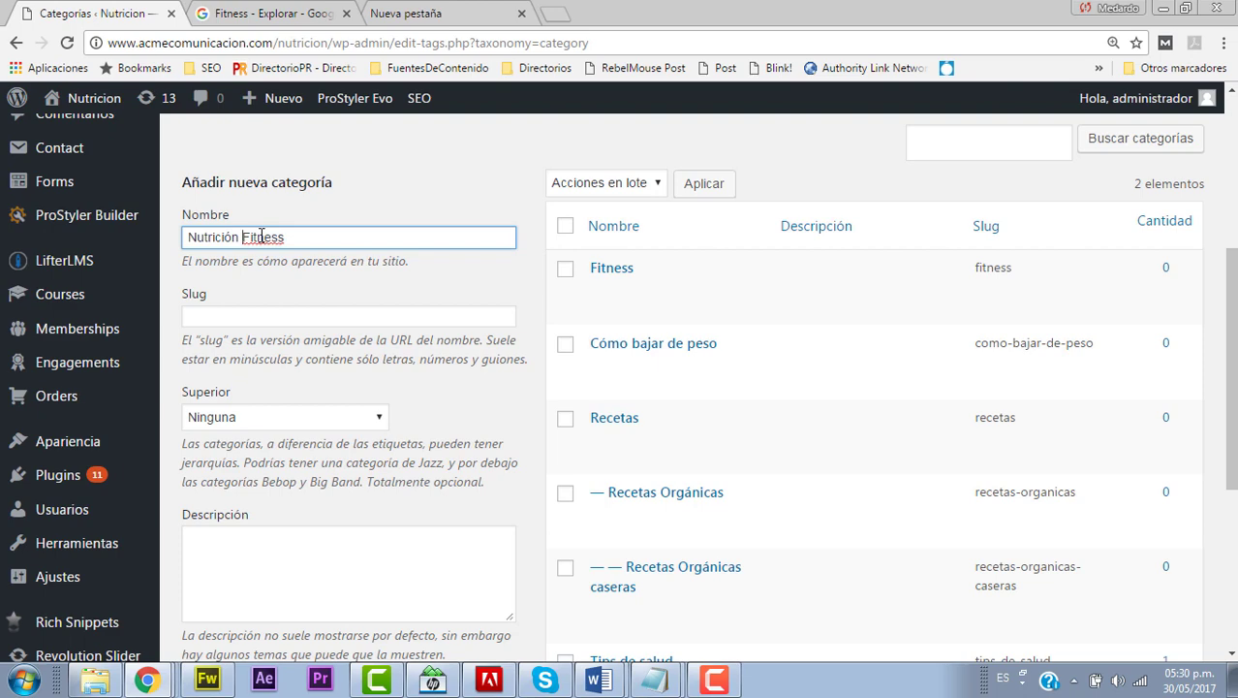
Set the new category's parent to Fitness, add the category and check it in the category list.
scroll(315, 290, "down", 1)
left_click(326, 327)
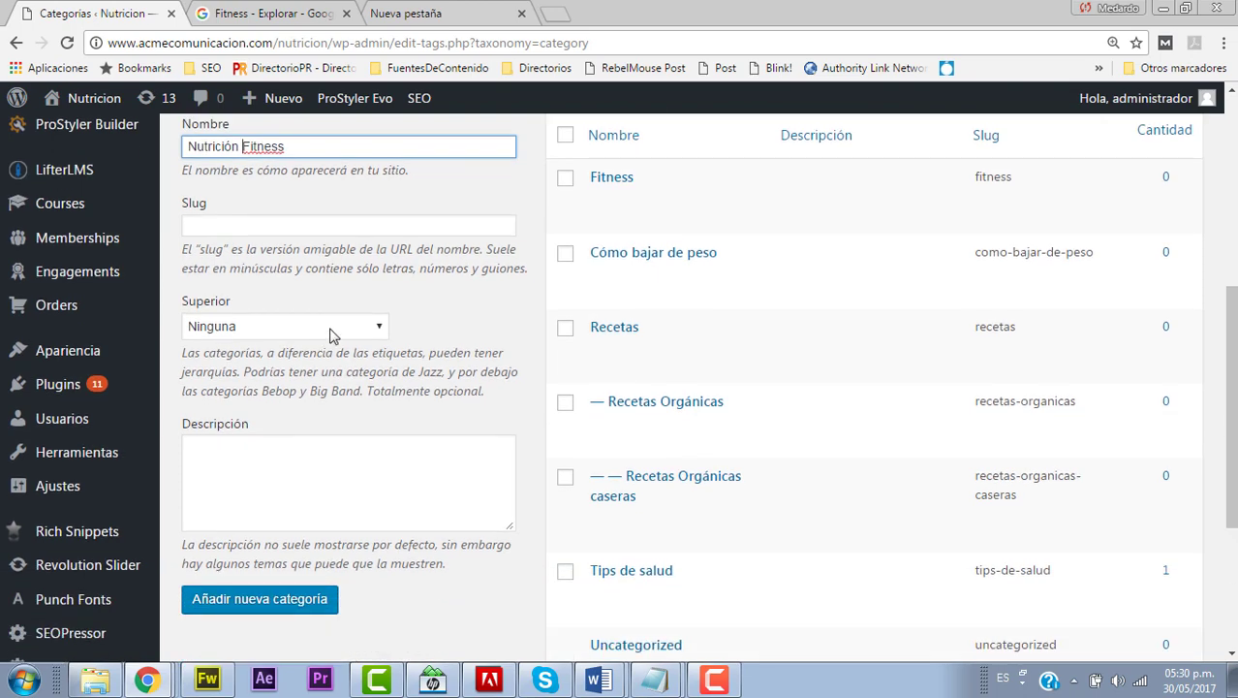
left_click(299, 366)
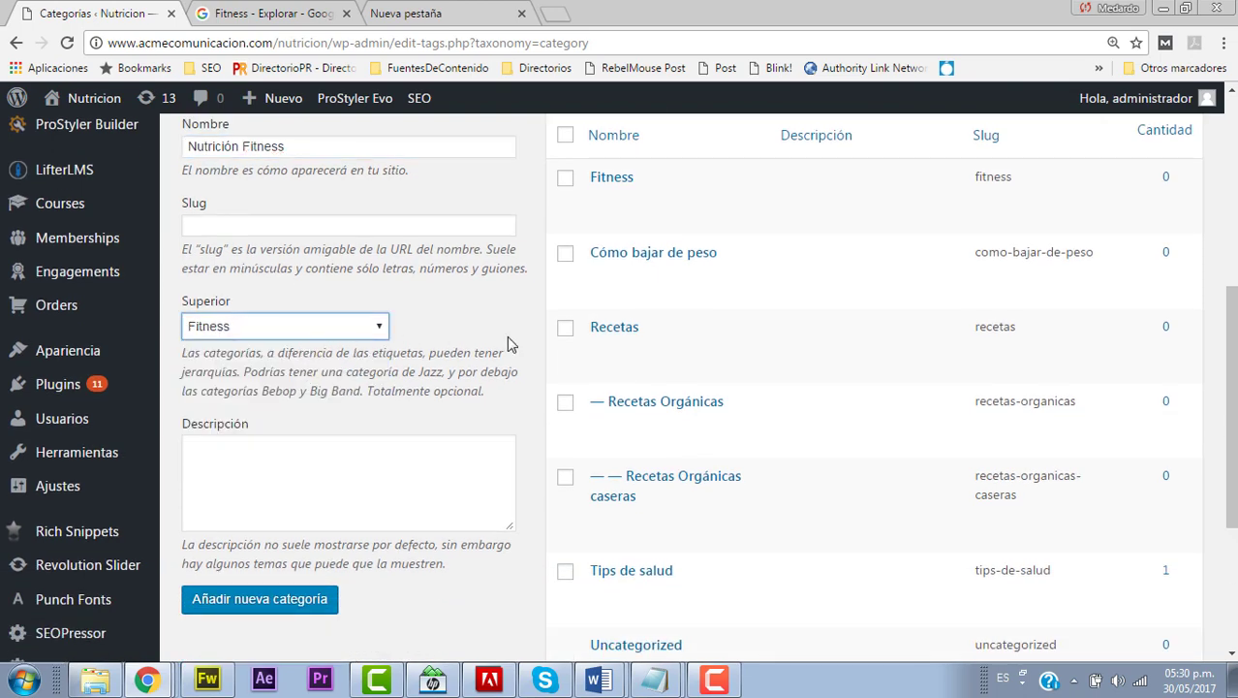
left_click(300, 610)
mouse_move(679, 209)
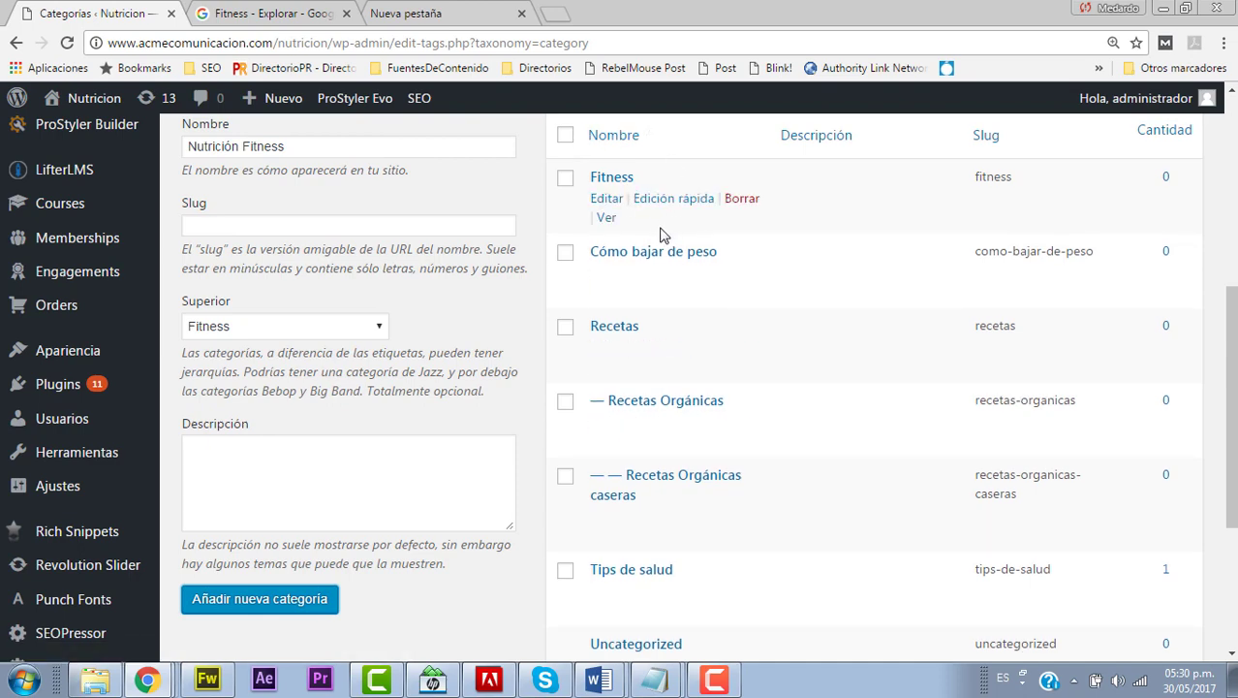
scroll(722, 205, "up", 1)
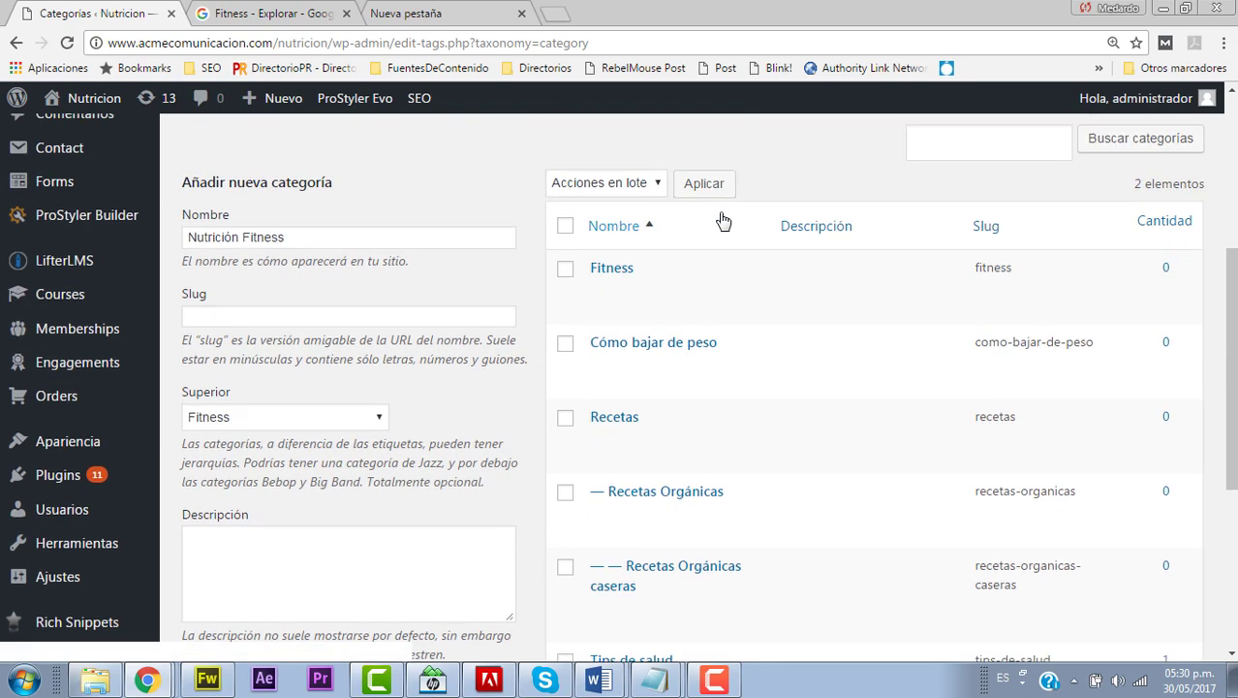
scroll(748, 315, "down", 3)
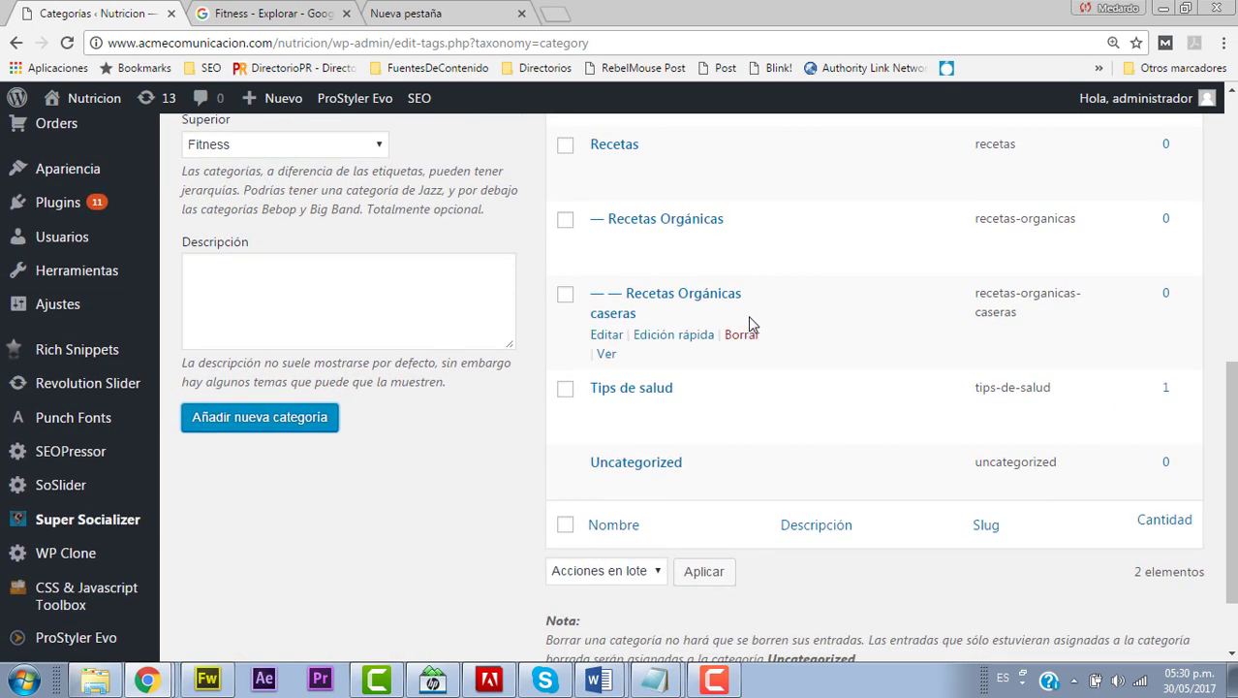
scroll(748, 315, "up", 3)
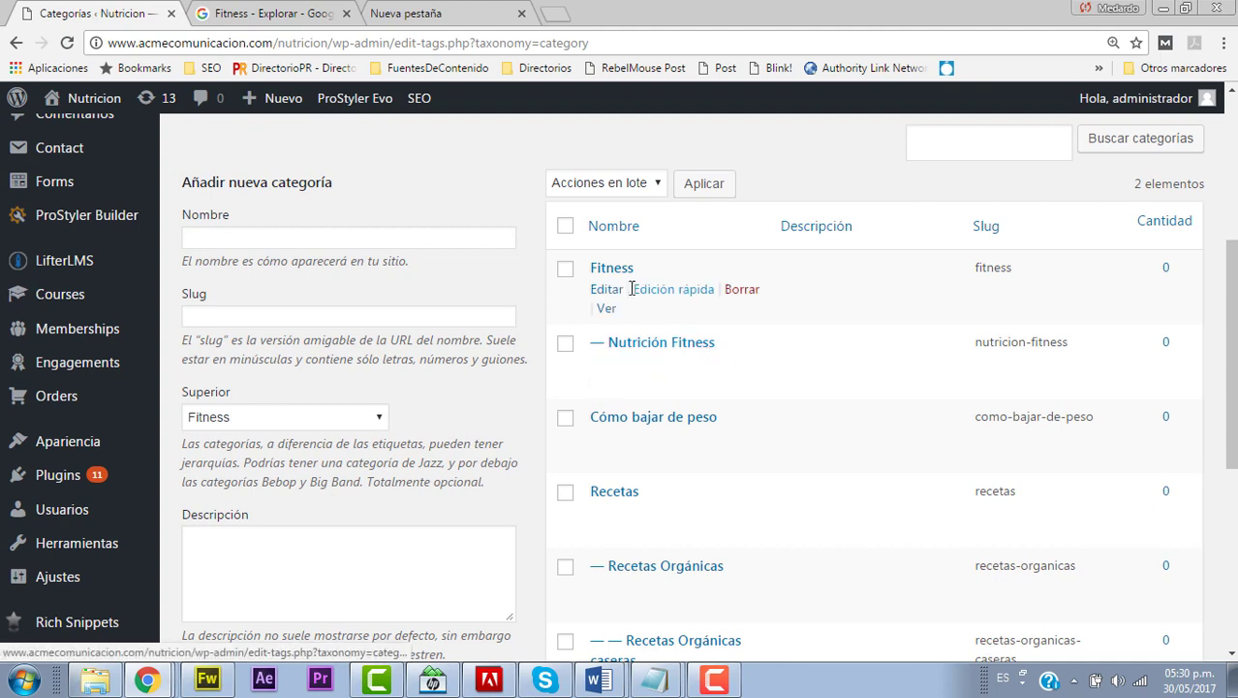
Copy the name "Nutrición Fitness" from the category list into the name of another new category.
left_click(386, 239)
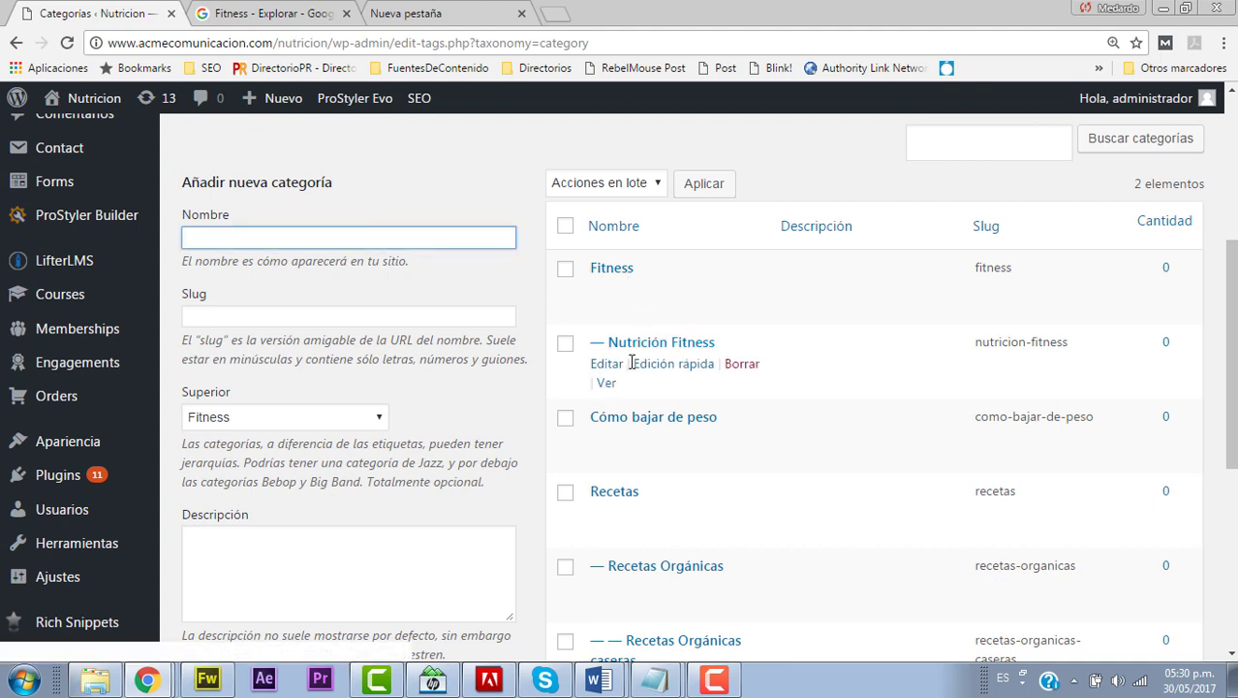
left_click_drag(727, 344, 609, 343)
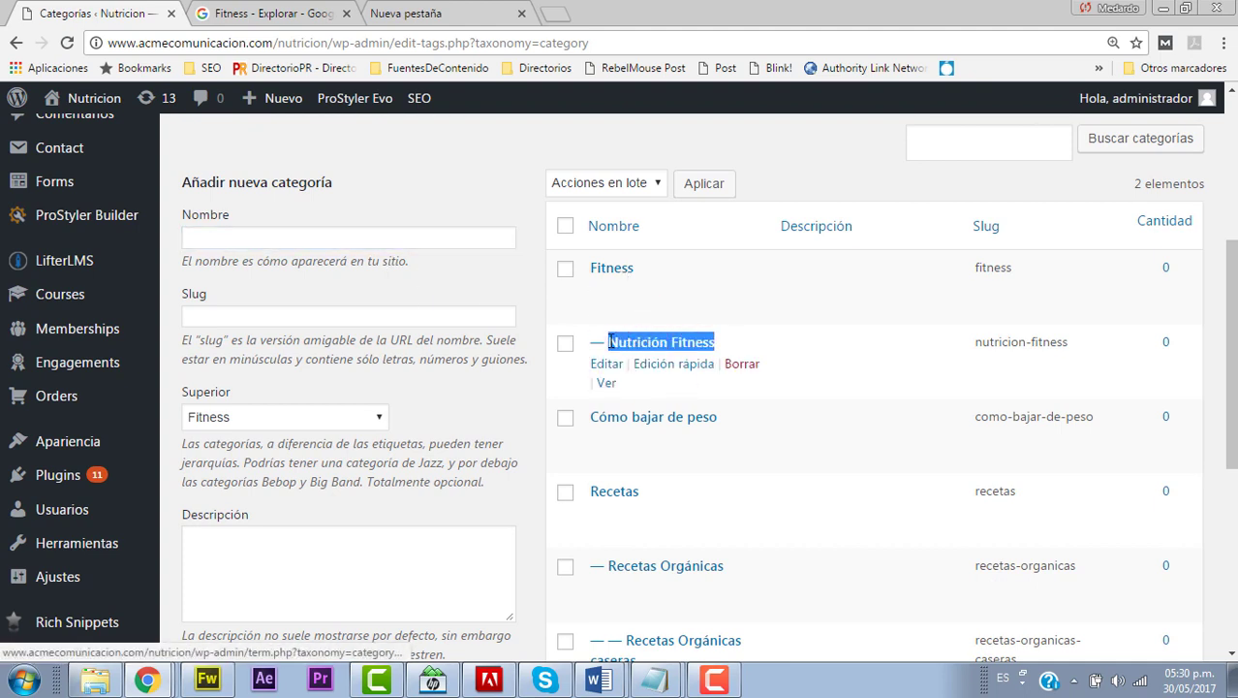
key("ctrl+c")
left_click(355, 236)
key("ctrl+v")
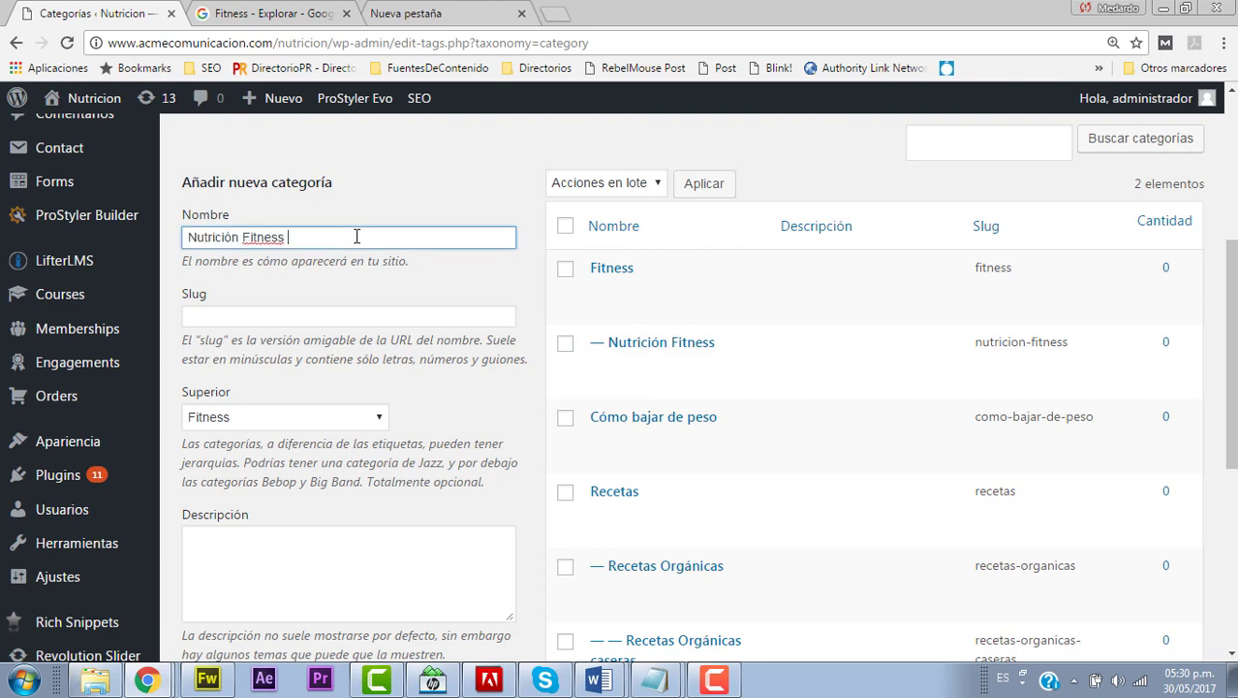
Switch to the Google search tab, correct the query to "nutricion fitness" and examine its suggested searches.
left_click(325, 12)
left_click(417, 16)
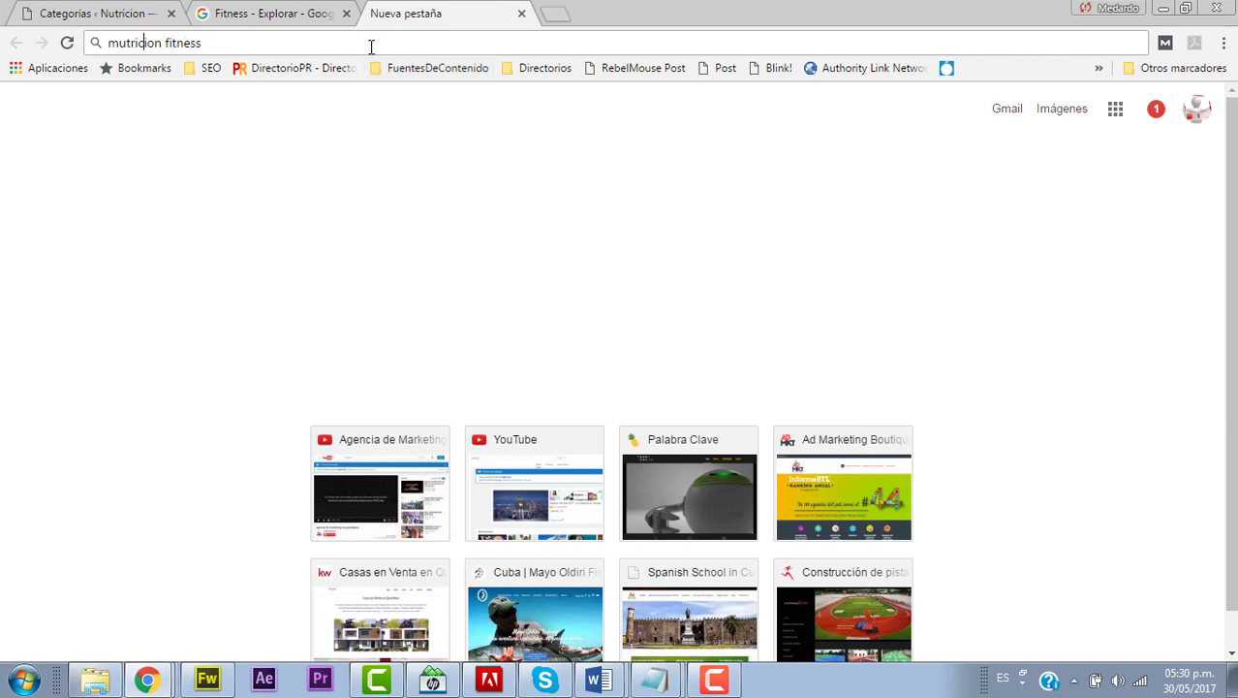
key("BackSpace")
type("n")
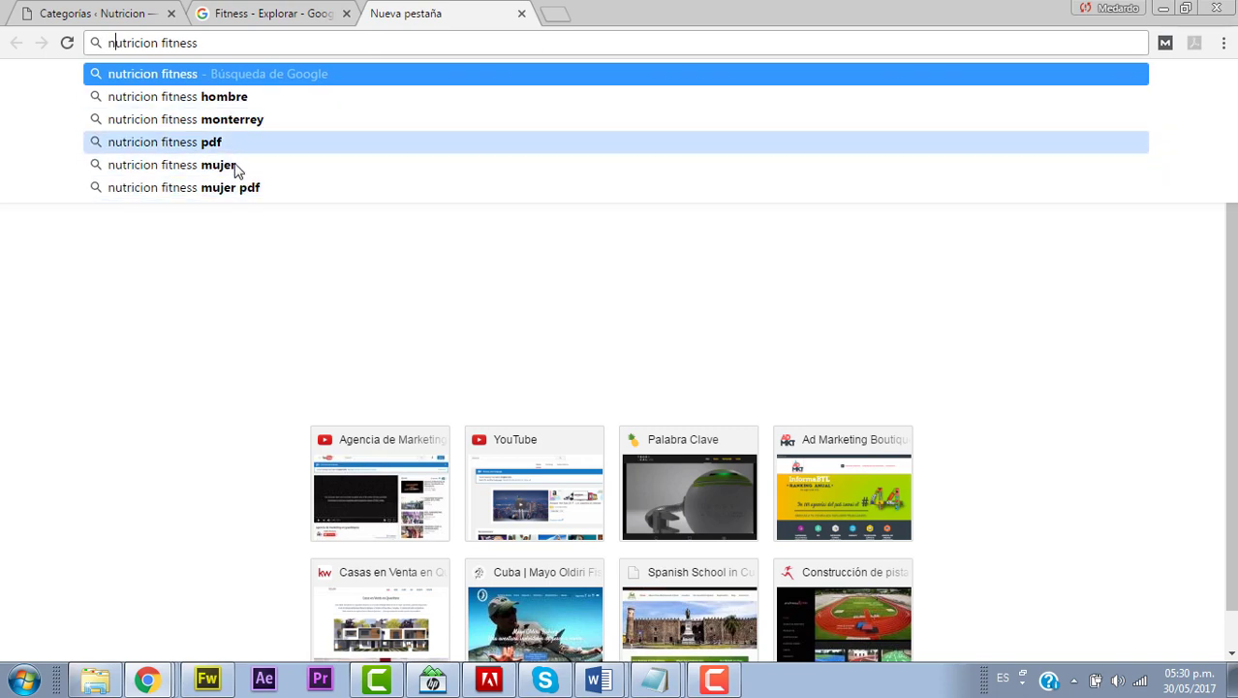
Return to the WordPress categories page and add the category "Nutrición Fitness Hombre" with Nutrición Fitness as its parent.
left_click(60, 9)
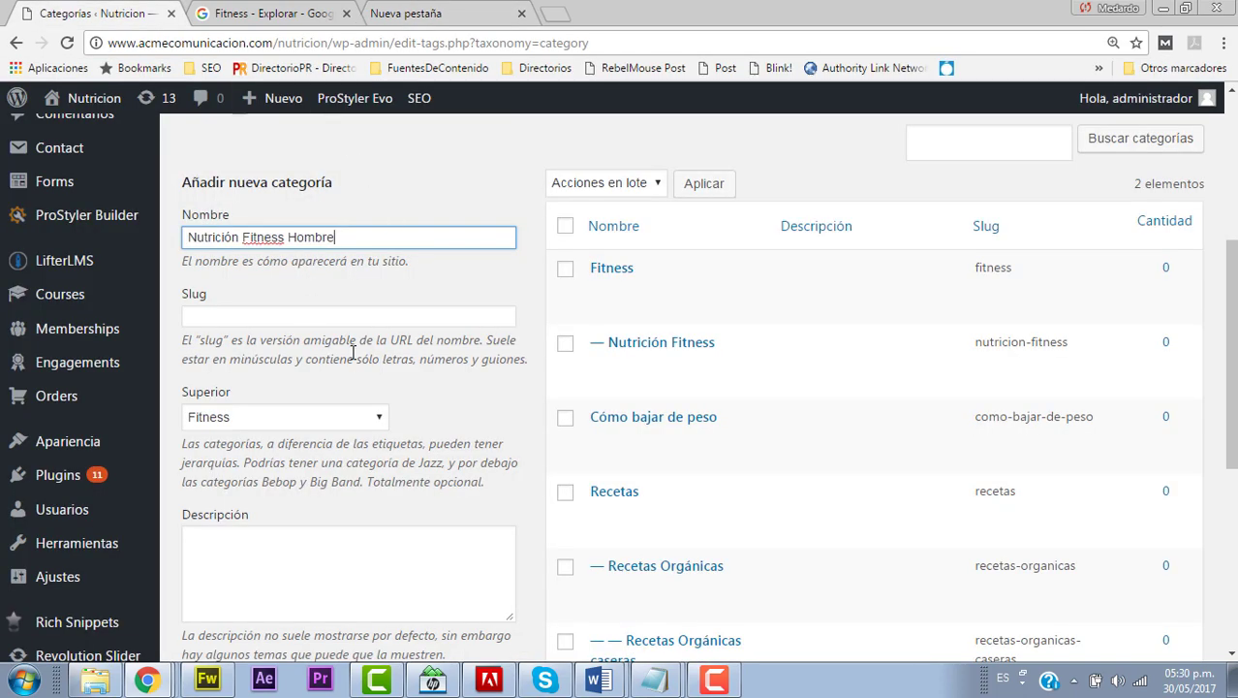
scroll(354, 351, "down", 1)
mouse_move(606, 243)
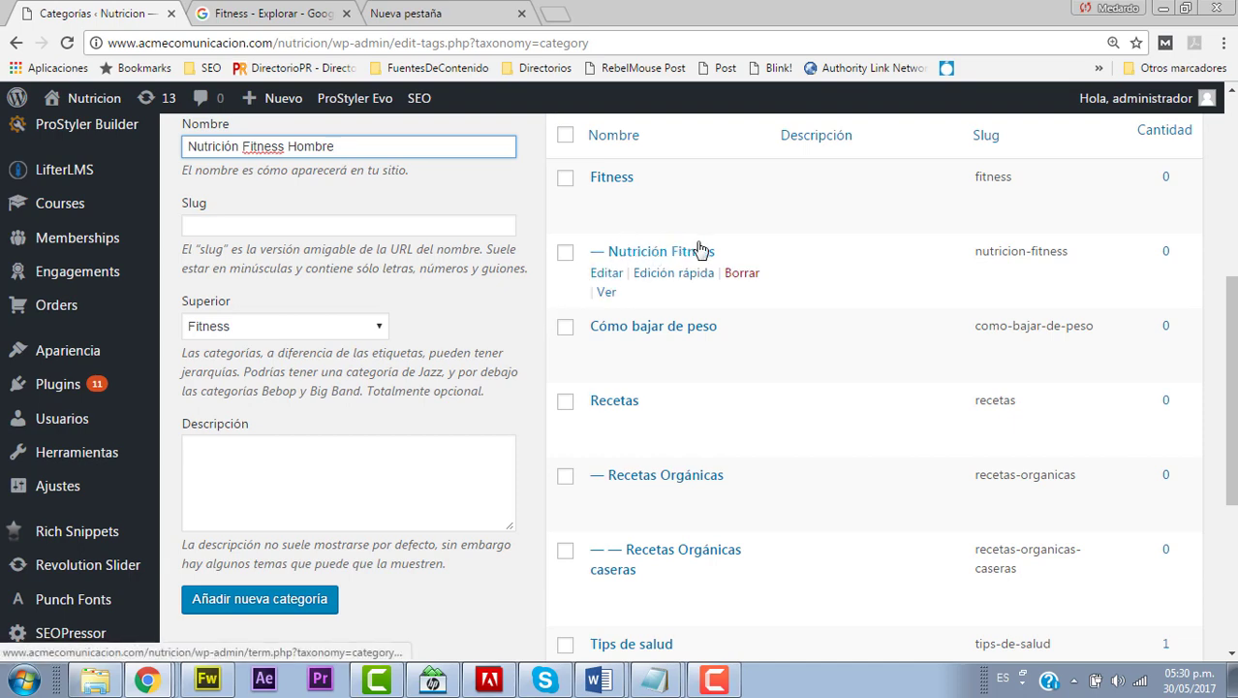
scroll(257, 570, "down", 1)
scroll(338, 399, "up", 1)
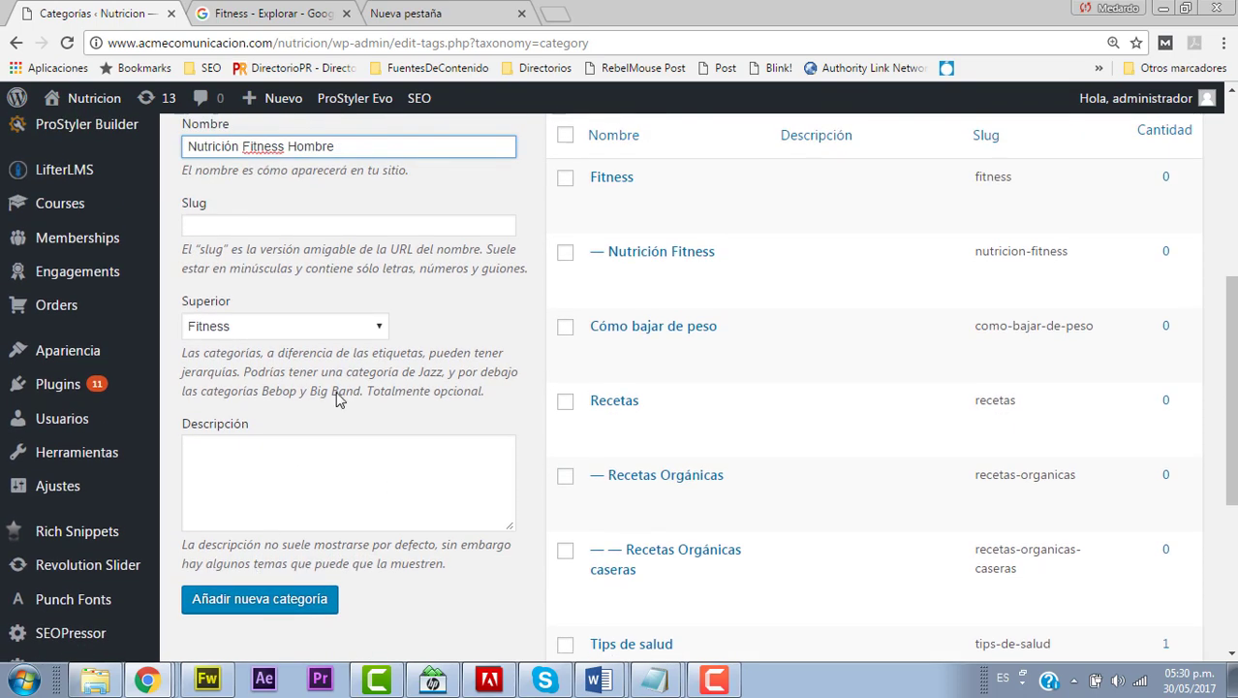
left_click(386, 325)
left_click(310, 383)
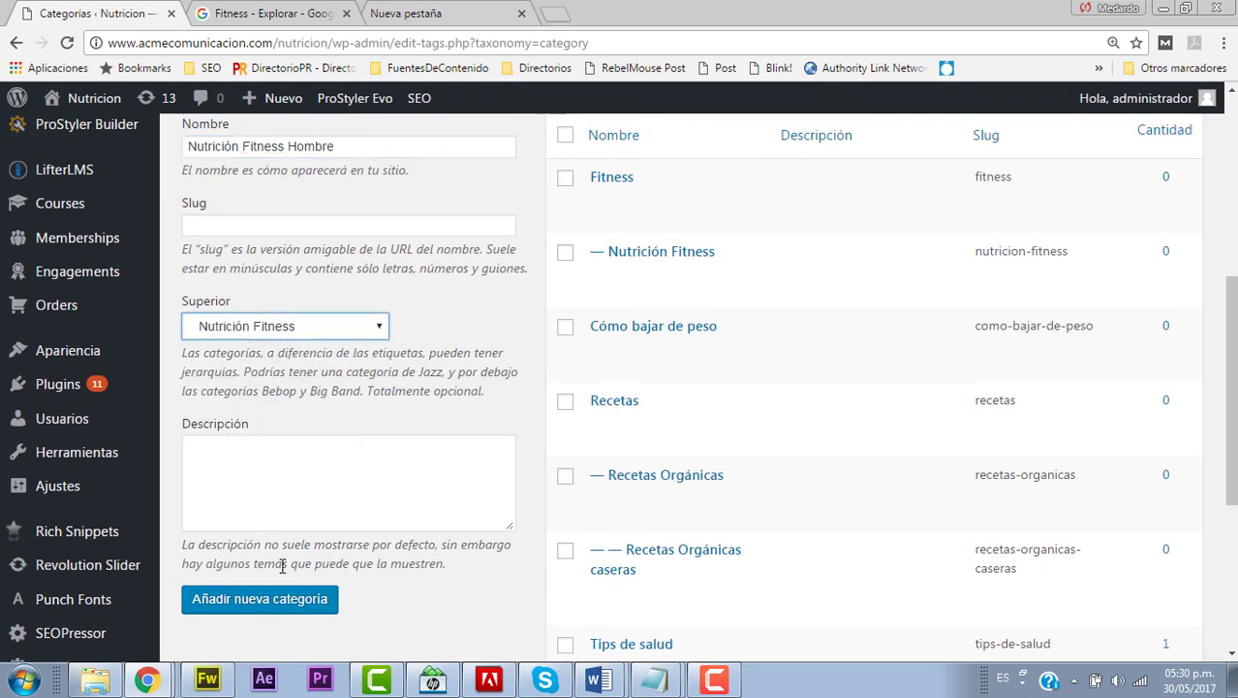
left_click(290, 600)
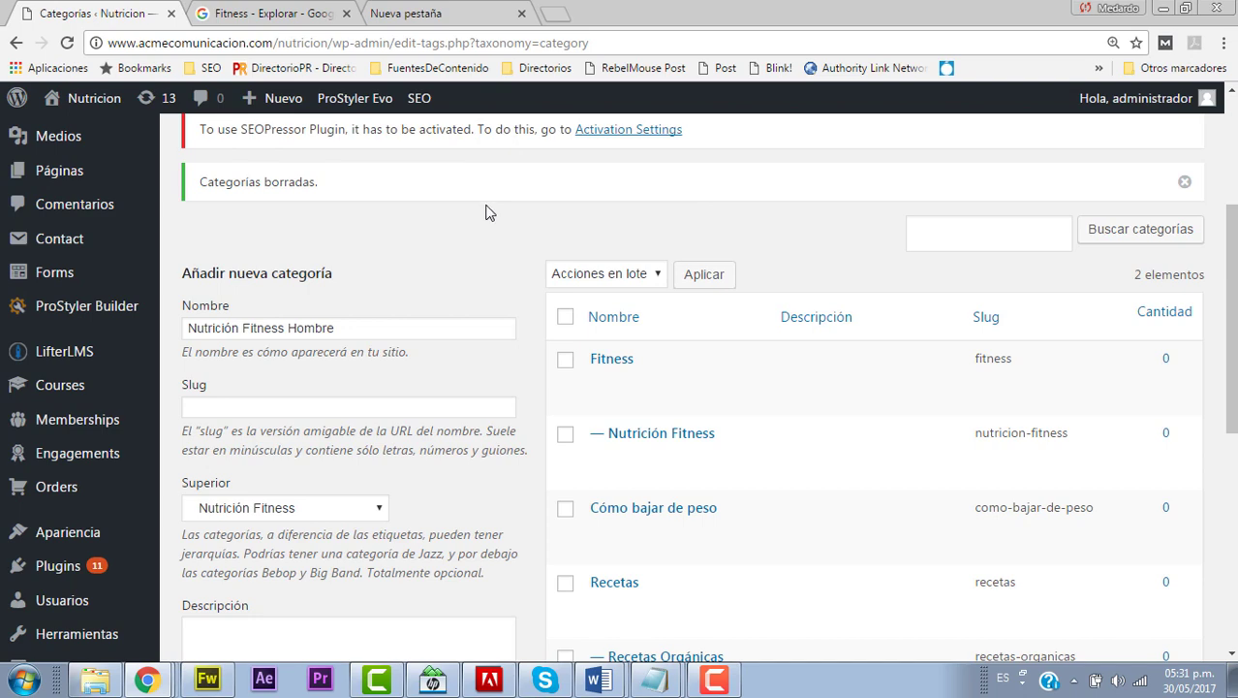
Add the category "Nutrición Fitness Mujer" with Nutrición Fitness as its parent, and dismiss the Skype notification.
scroll(469, 238, "down", 1)
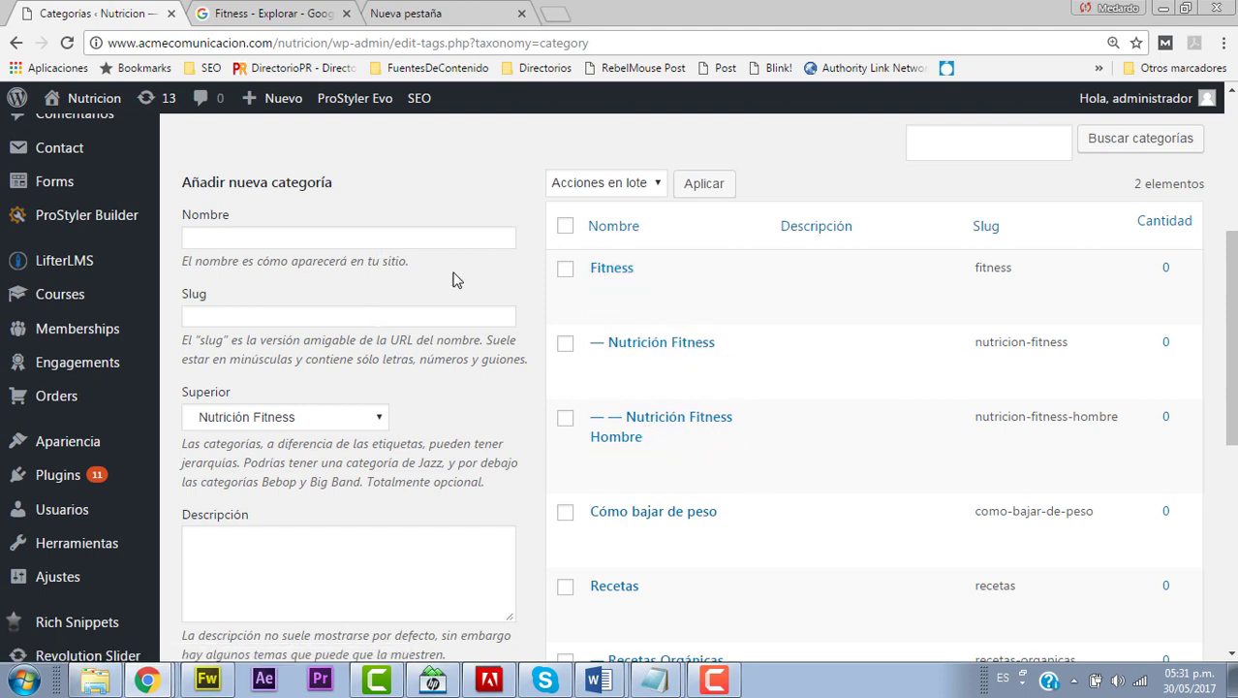
left_click(319, 240)
key("ctrl+v")
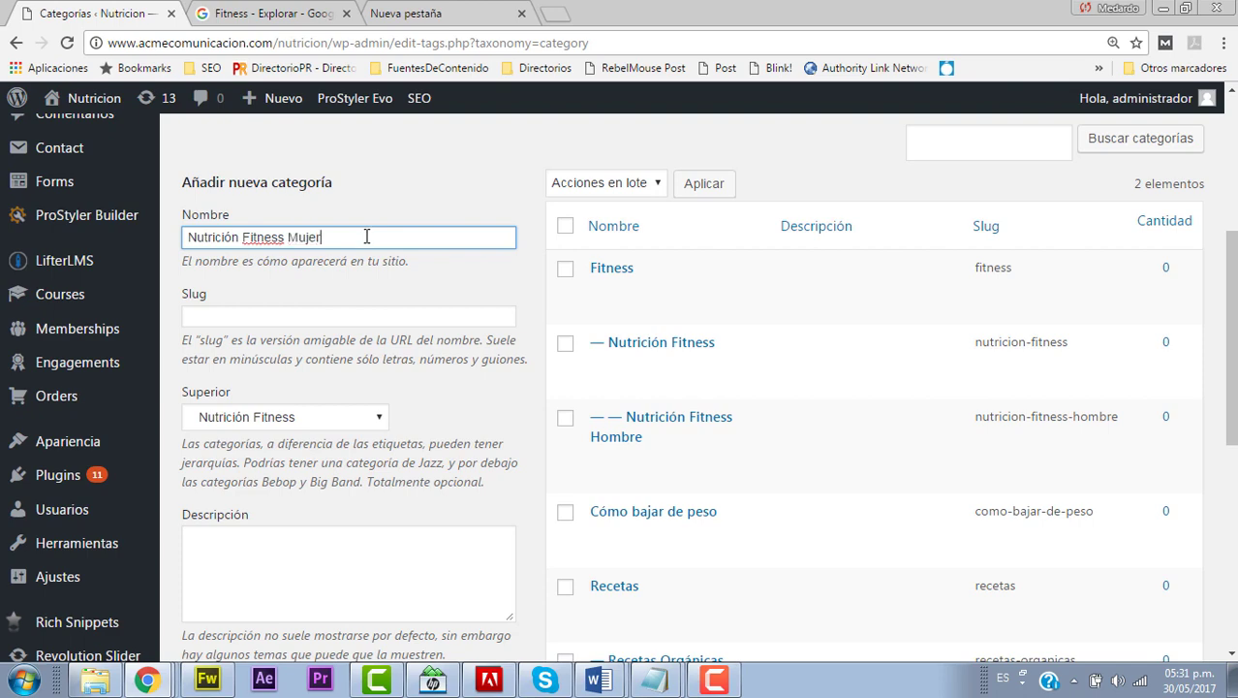
scroll(288, 337, "down", 1)
left_click(306, 325)
left_click(308, 330)
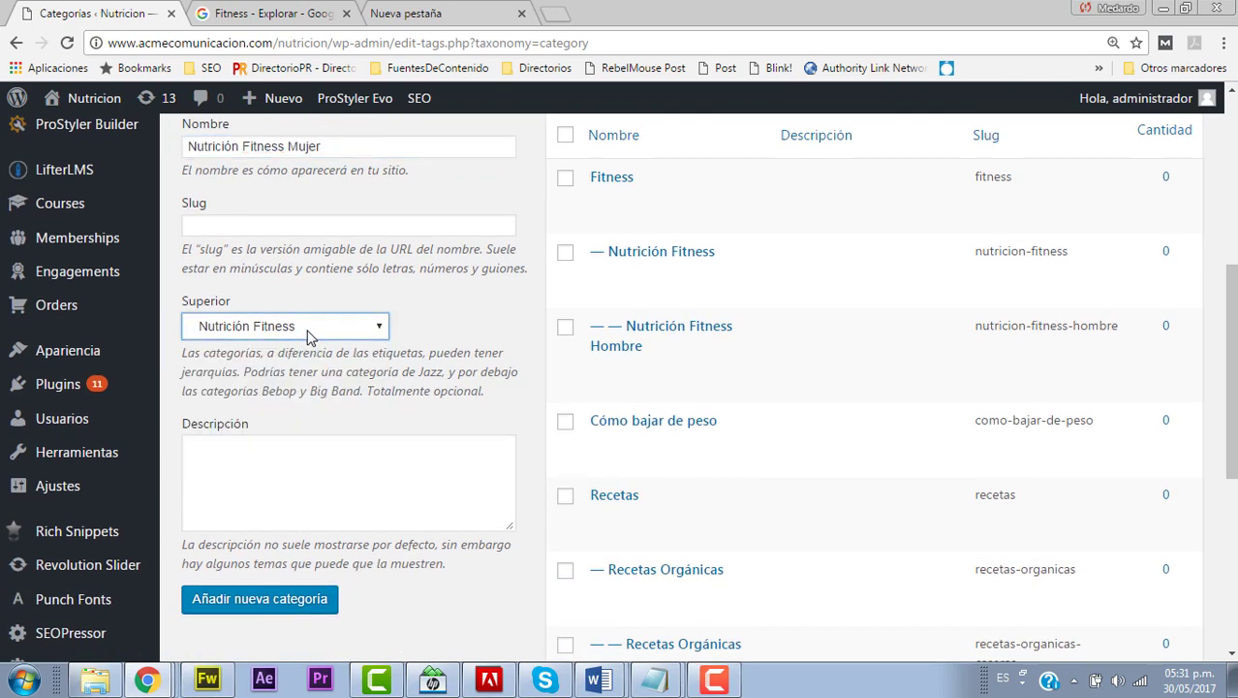
left_click(281, 601)
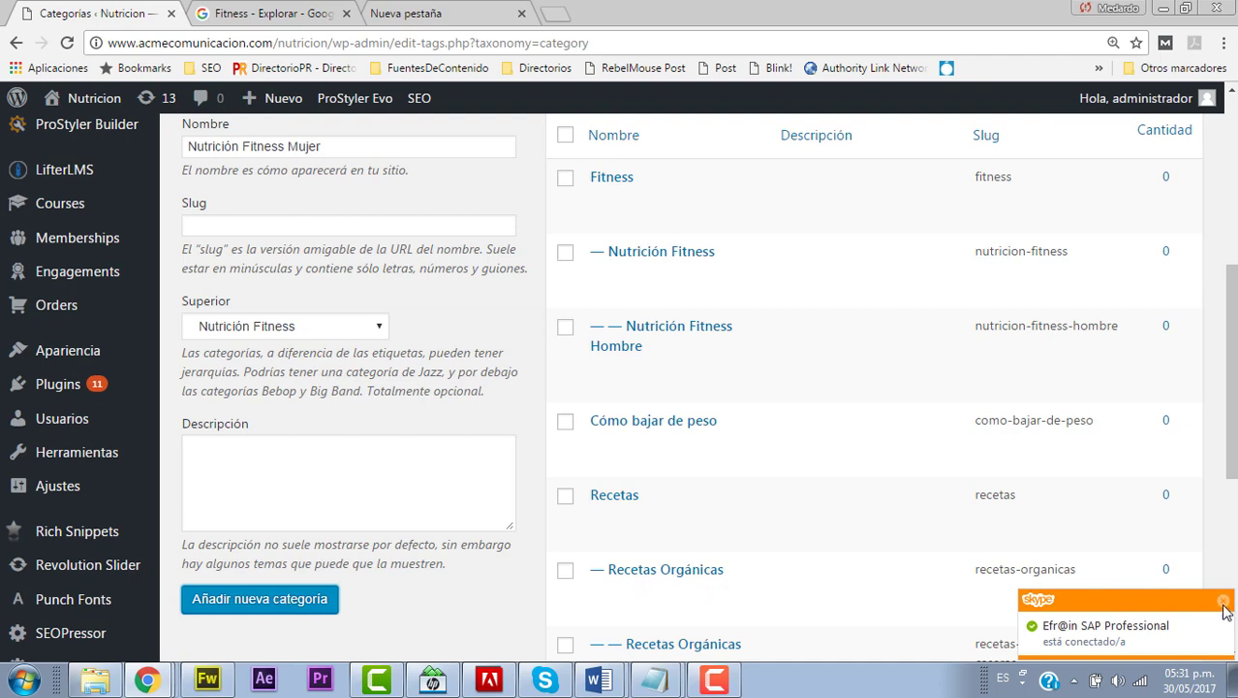
left_click(1224, 602)
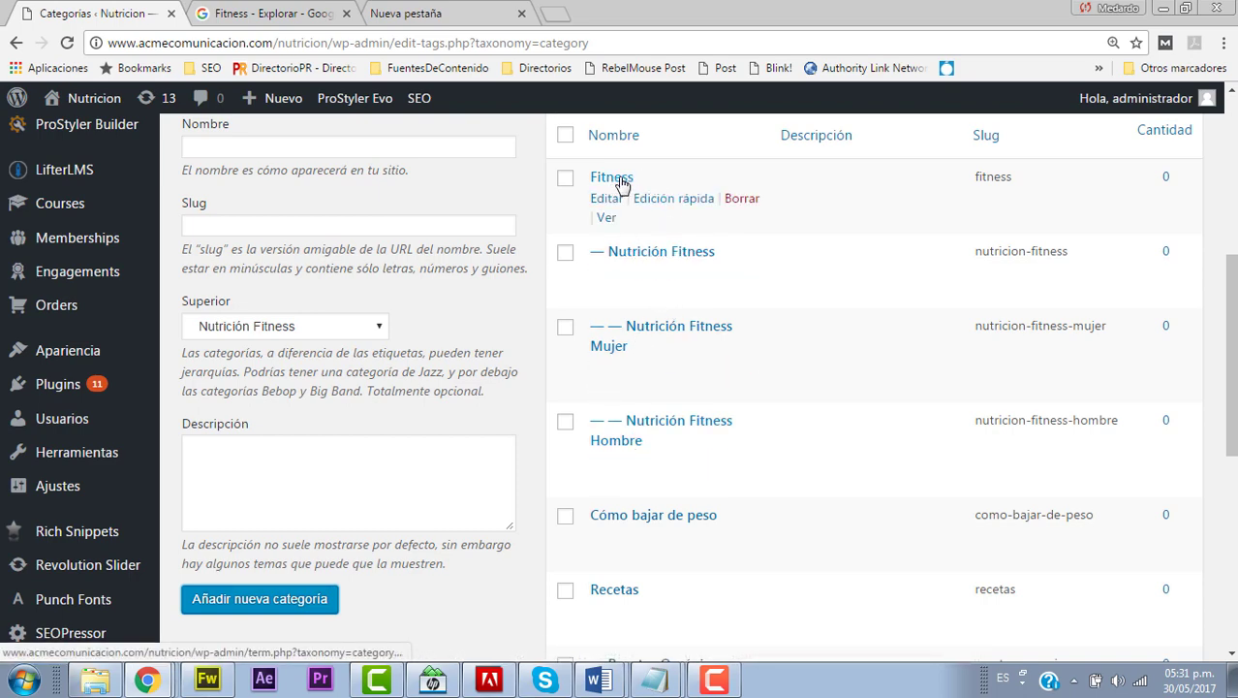
scroll(621, 184, "up", 1)
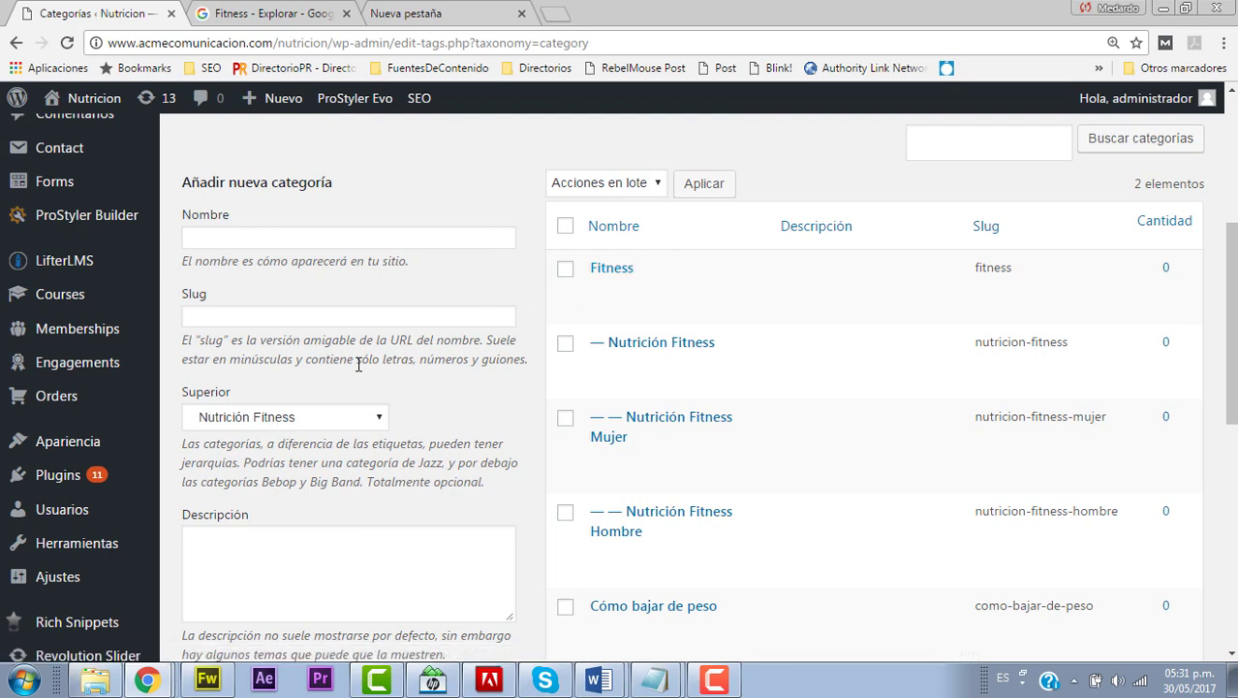
scroll(346, 389, "down", 1)
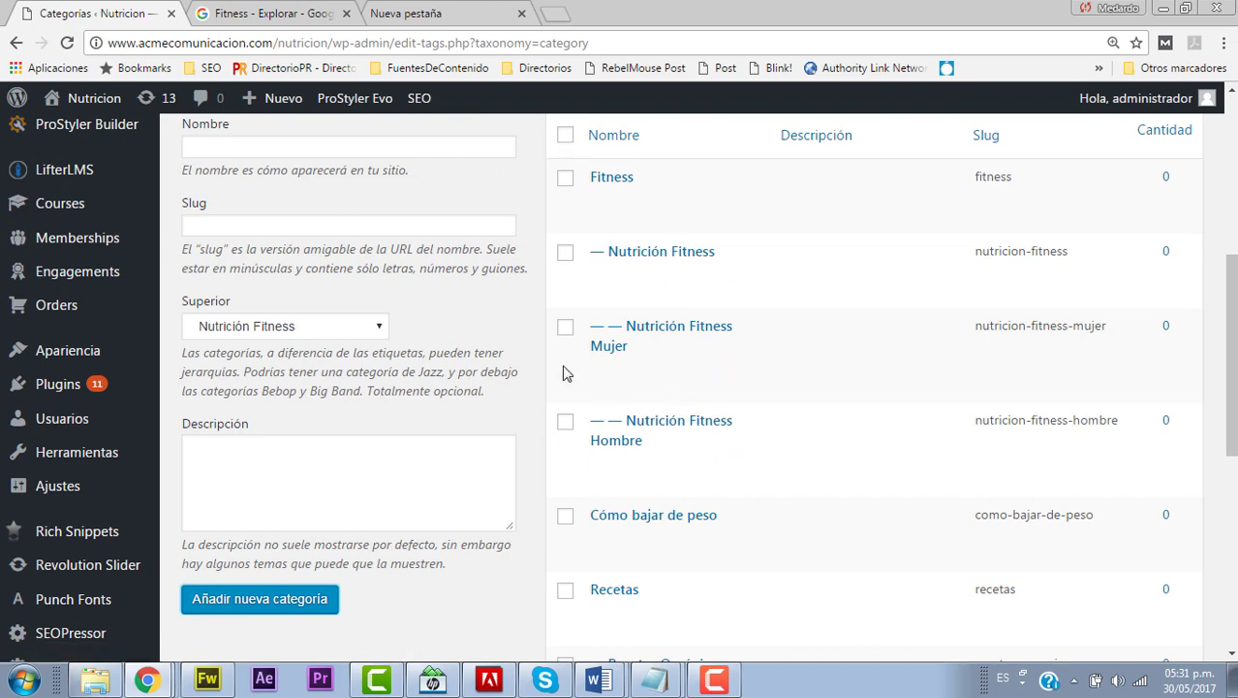
Check the Fitness interest chart in Google Trends and review the category hierarchy on the WordPress categories page.
left_click(312, 18)
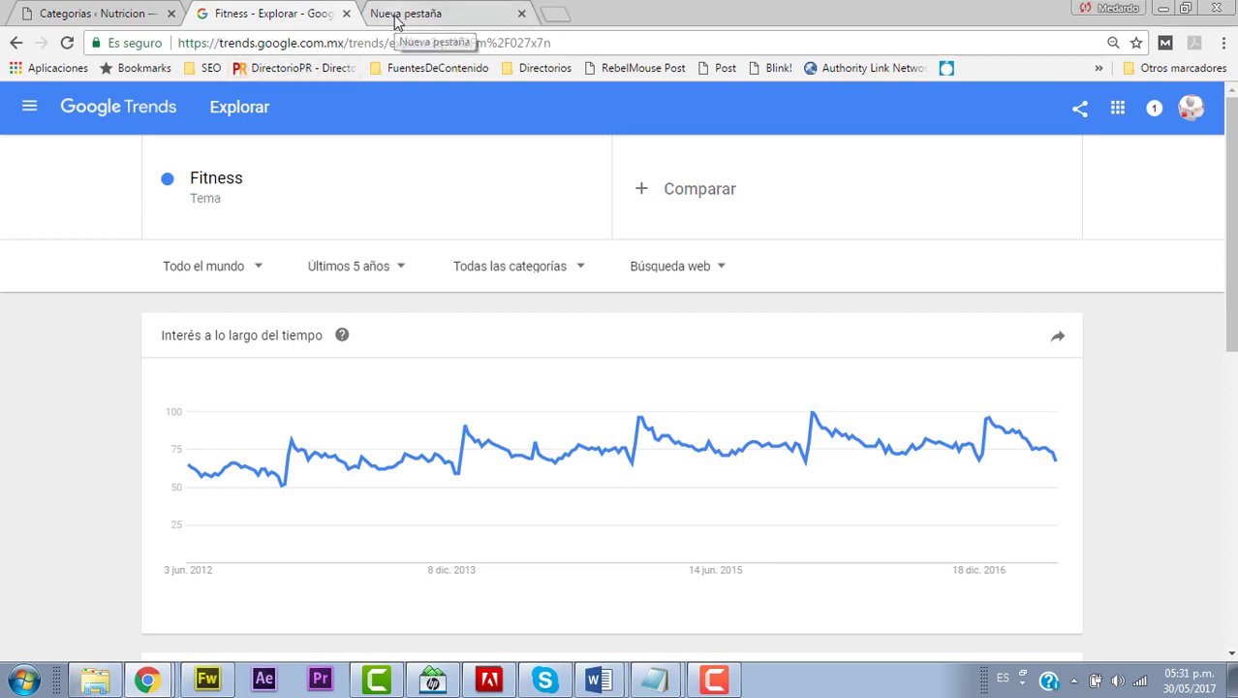
key("ctrl+1")
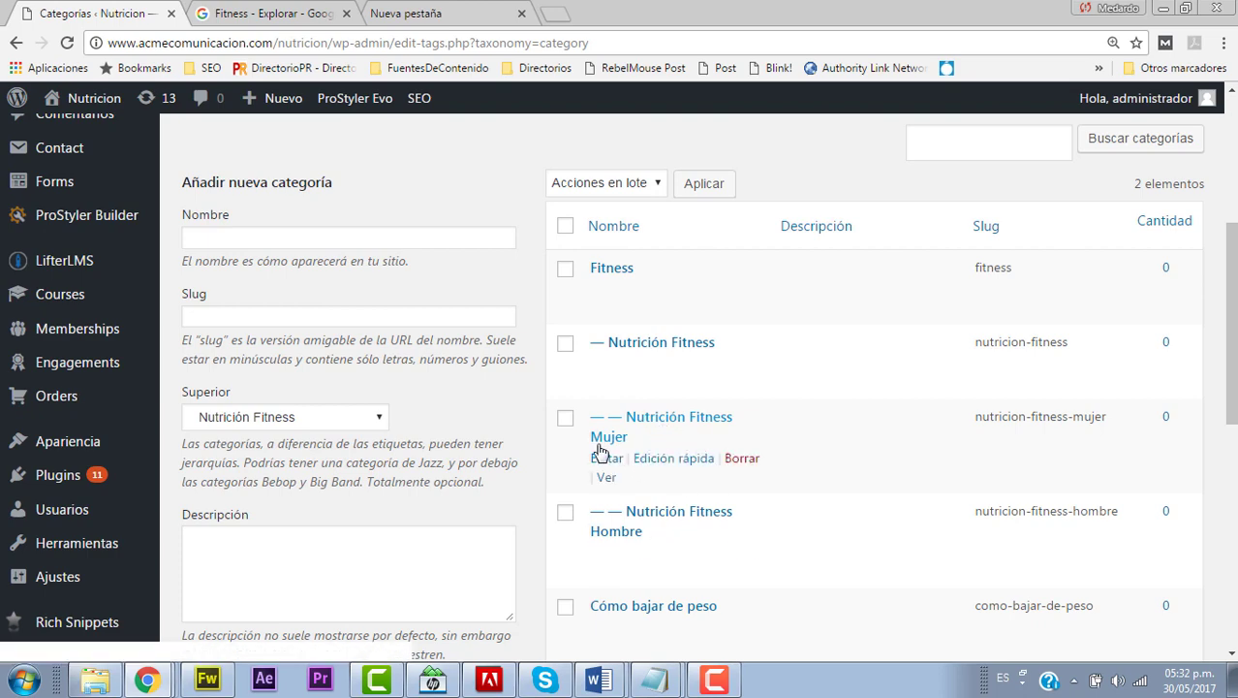
scroll(513, 446, "up", 1)
scroll(513, 446, "down", 2)
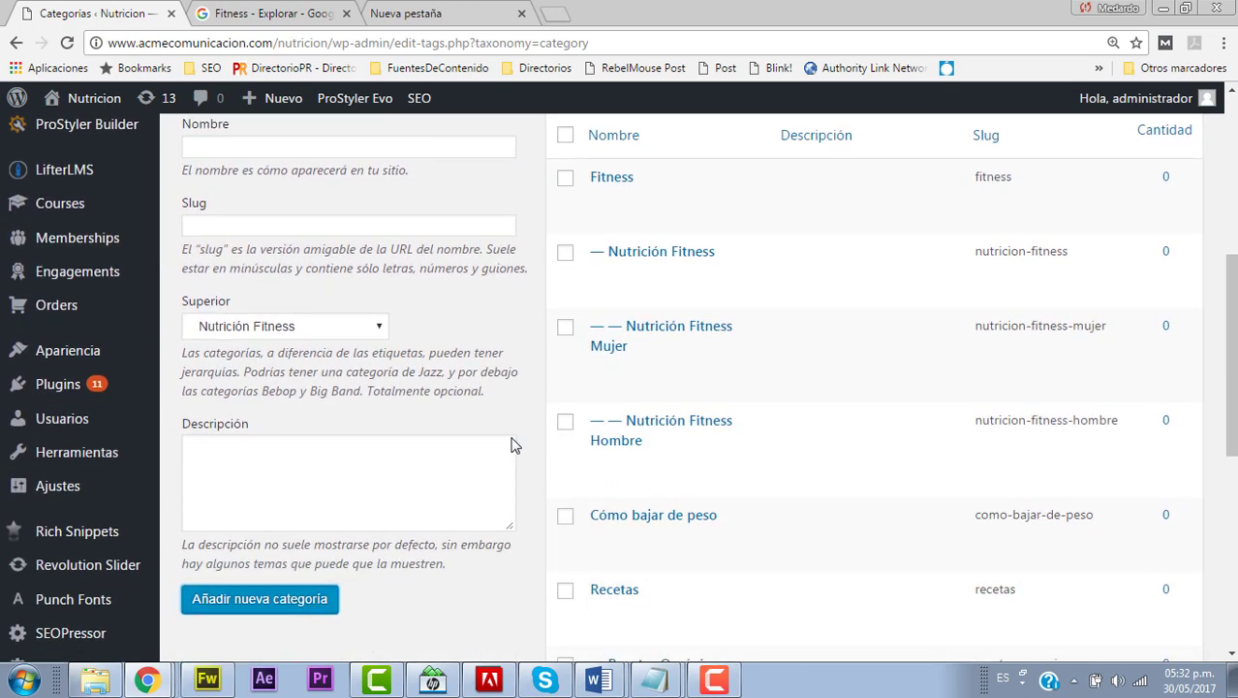
scroll(513, 438, "down", 2)
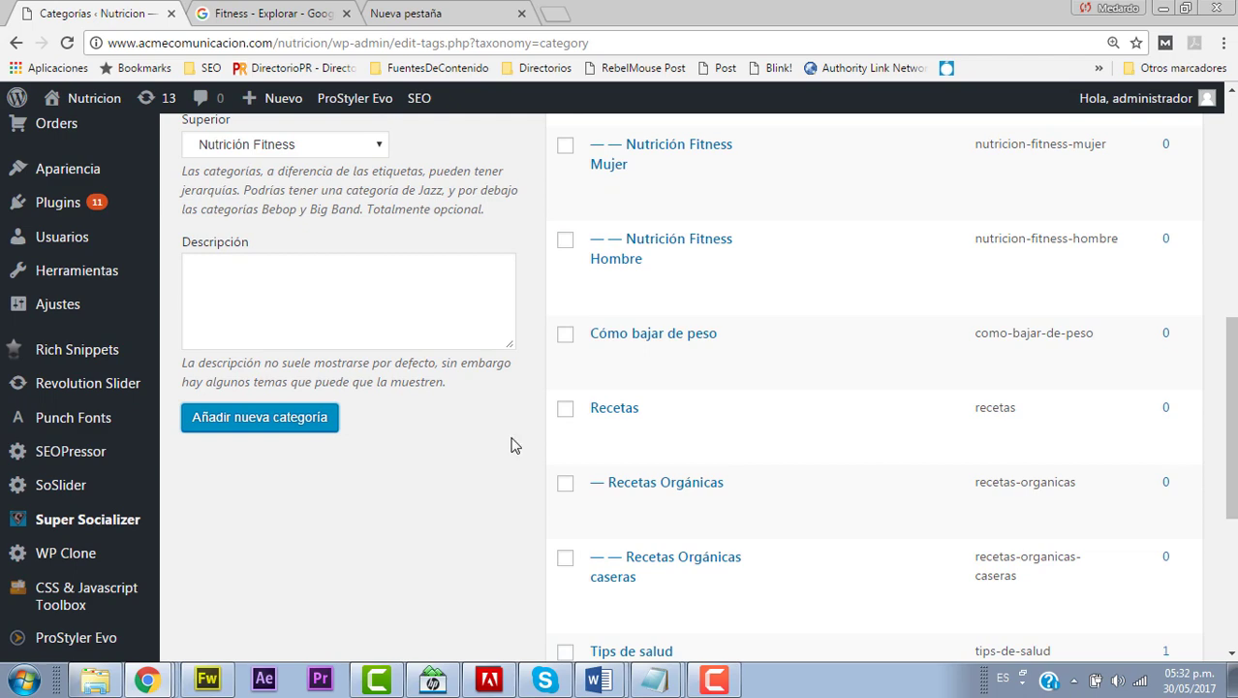
scroll(514, 445, "up", 7)
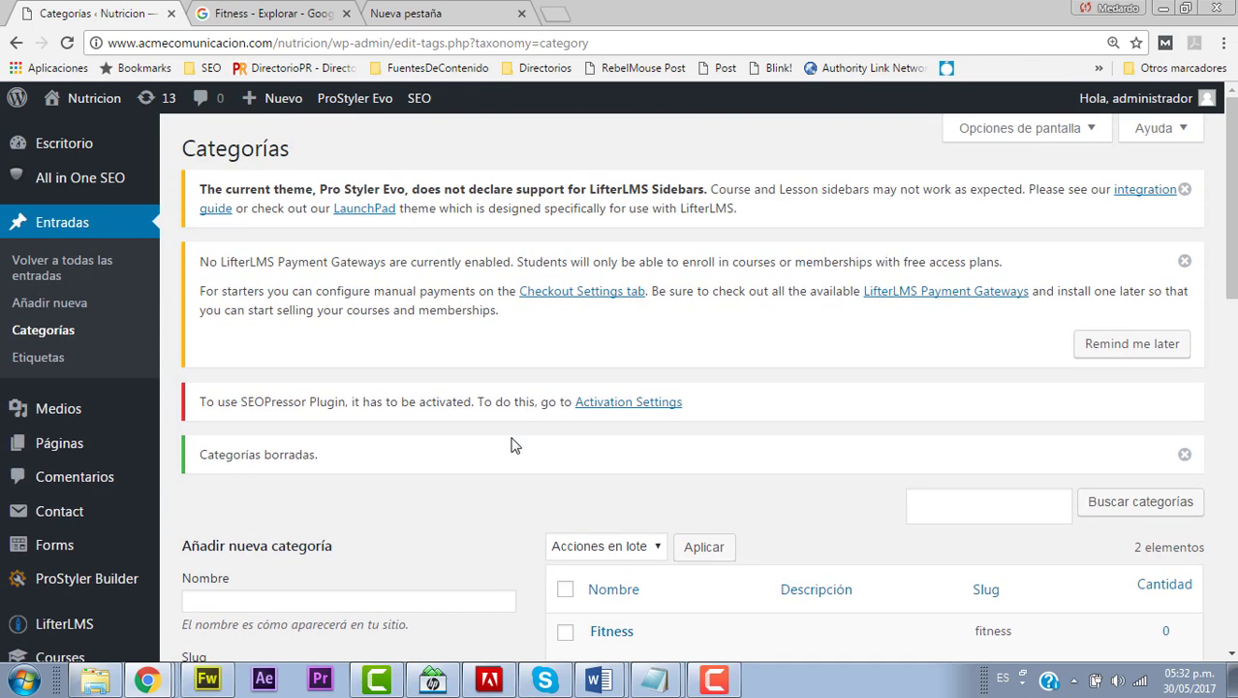
scroll(515, 445, "down", 2)
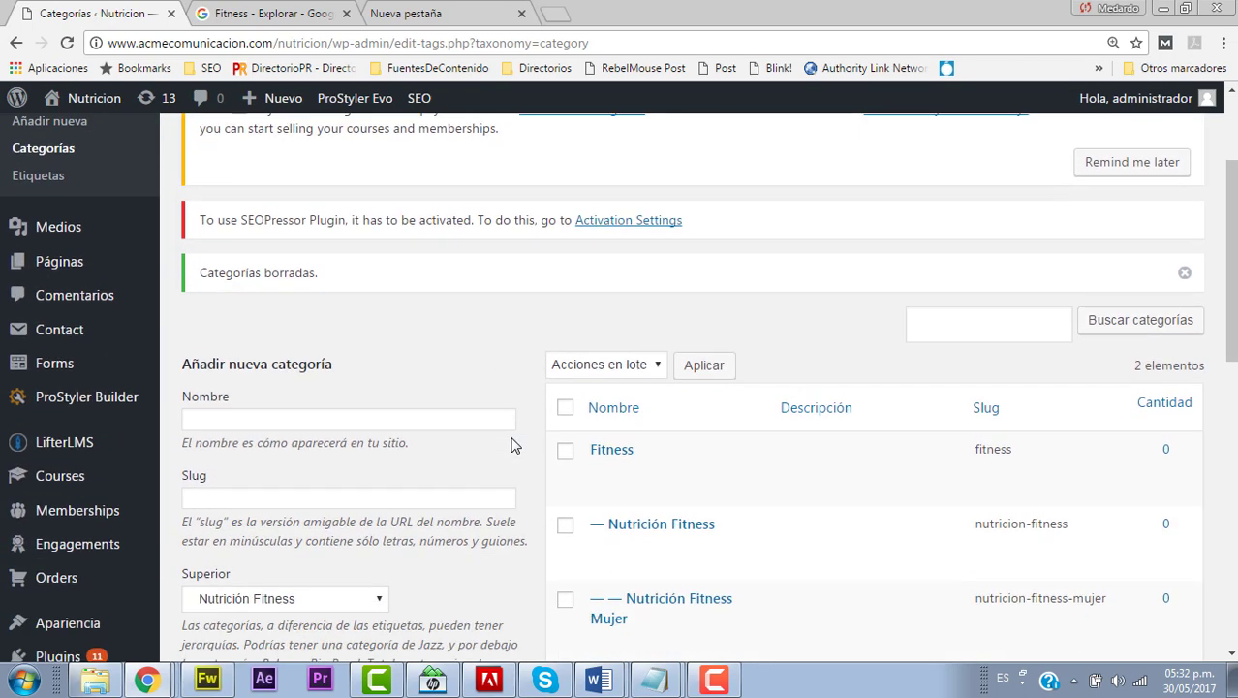